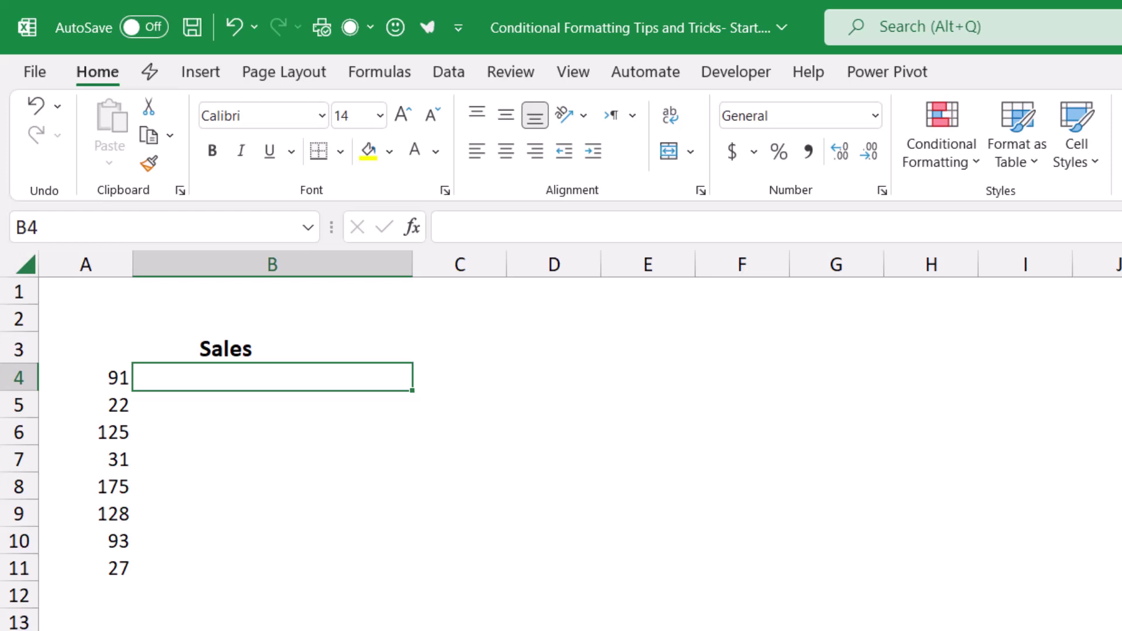
Enter =REPT("|",A4) in cell B4 under Sales and fill the formula down to B11
text(=)
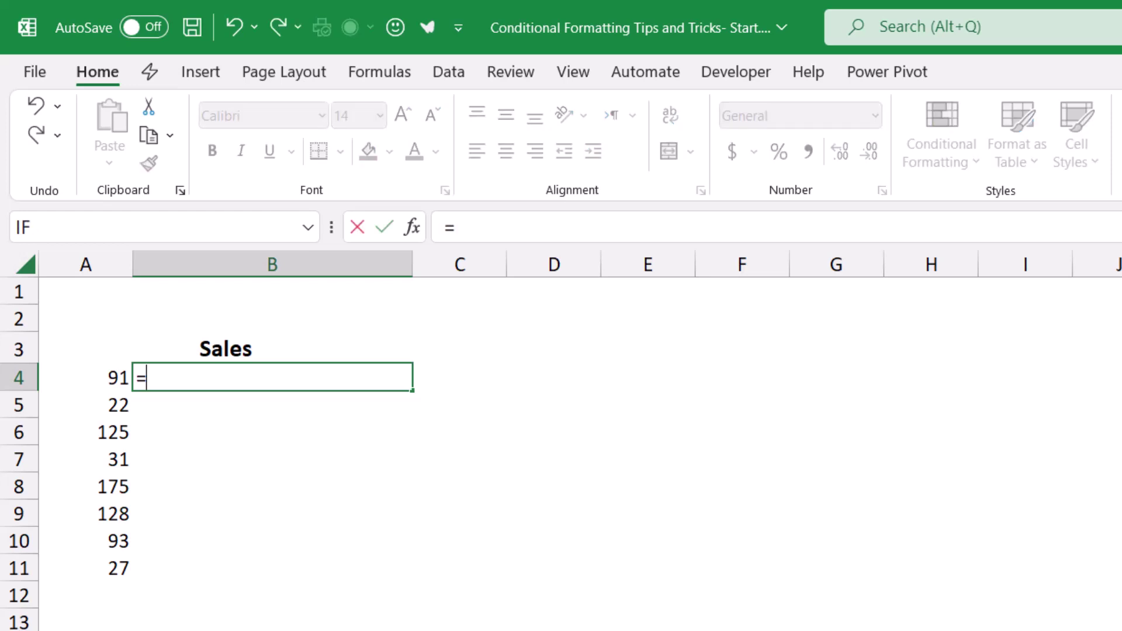
text(rept()
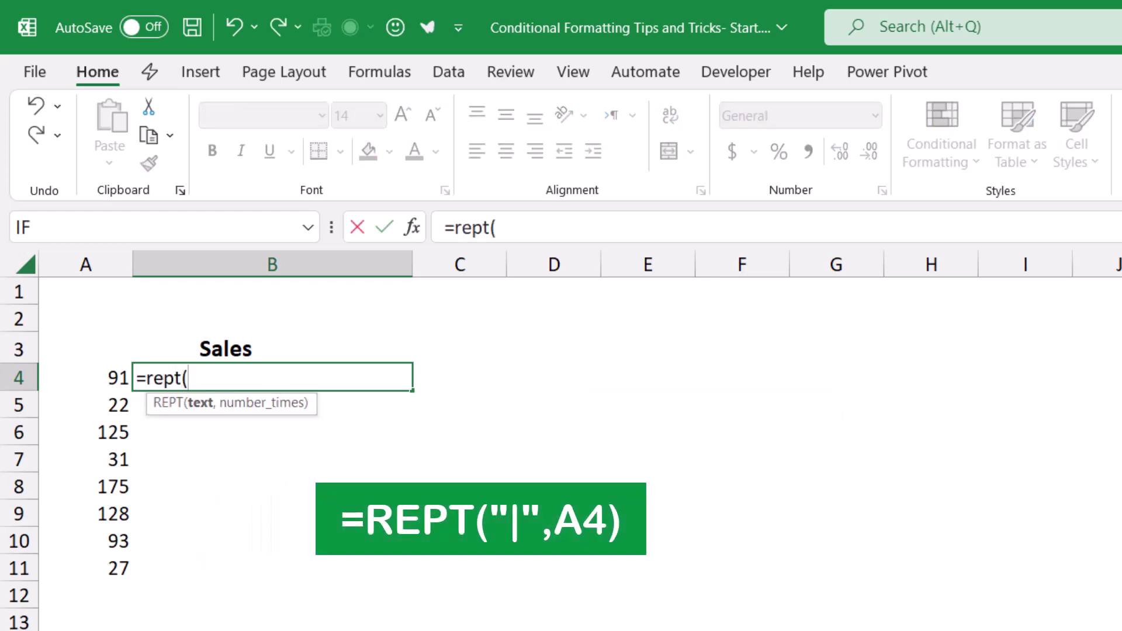
text("|",)
key(Left)
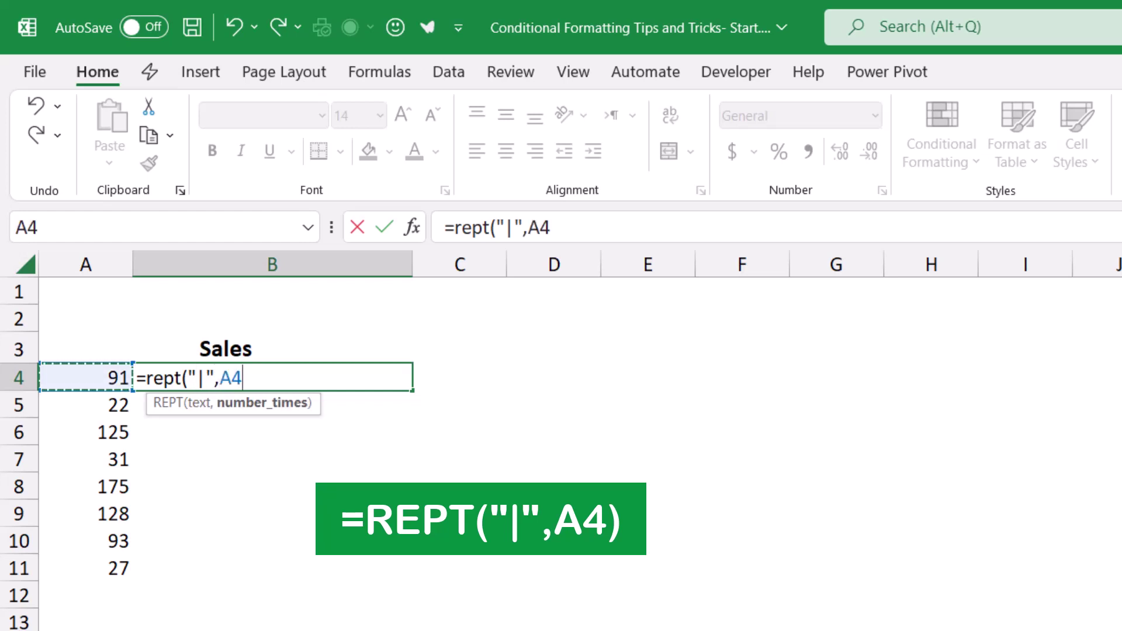
text())
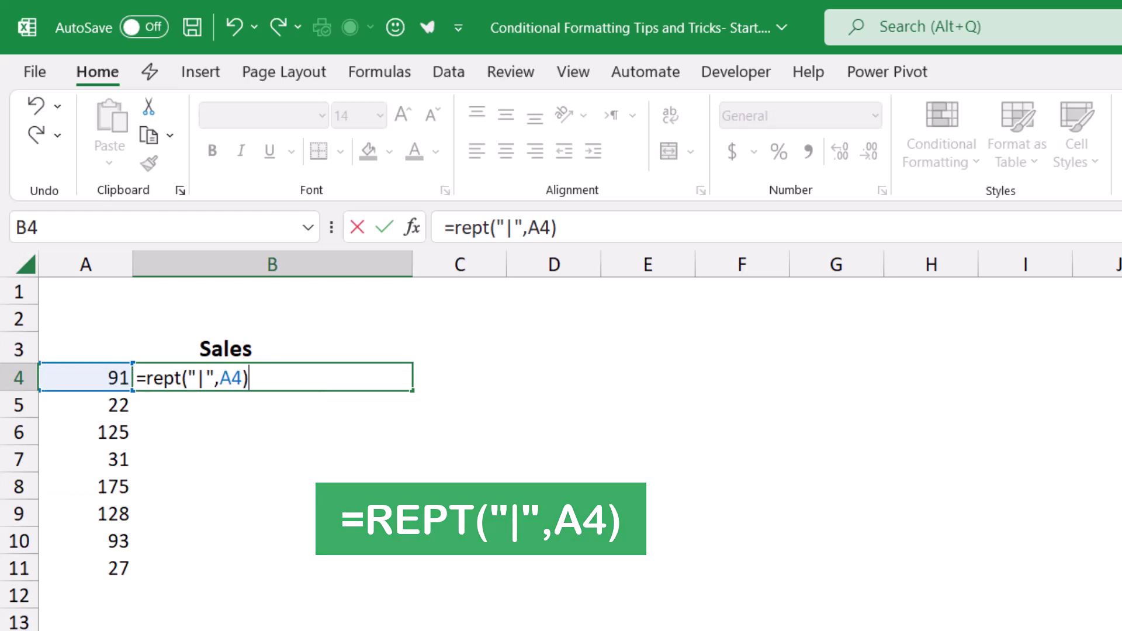
key(Return)
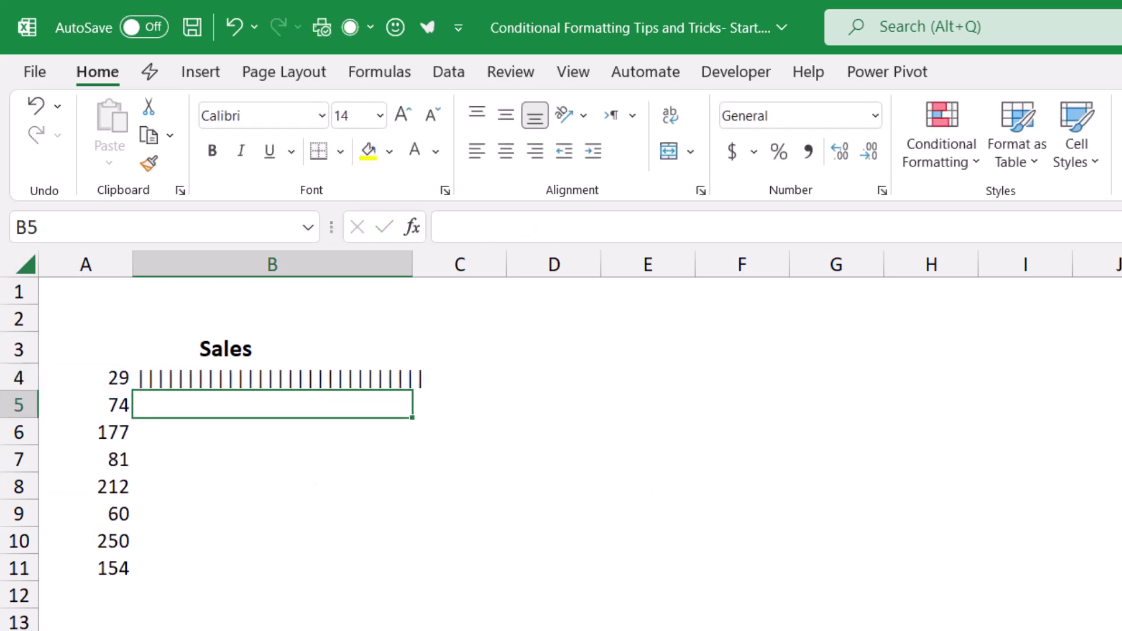
key(Up)
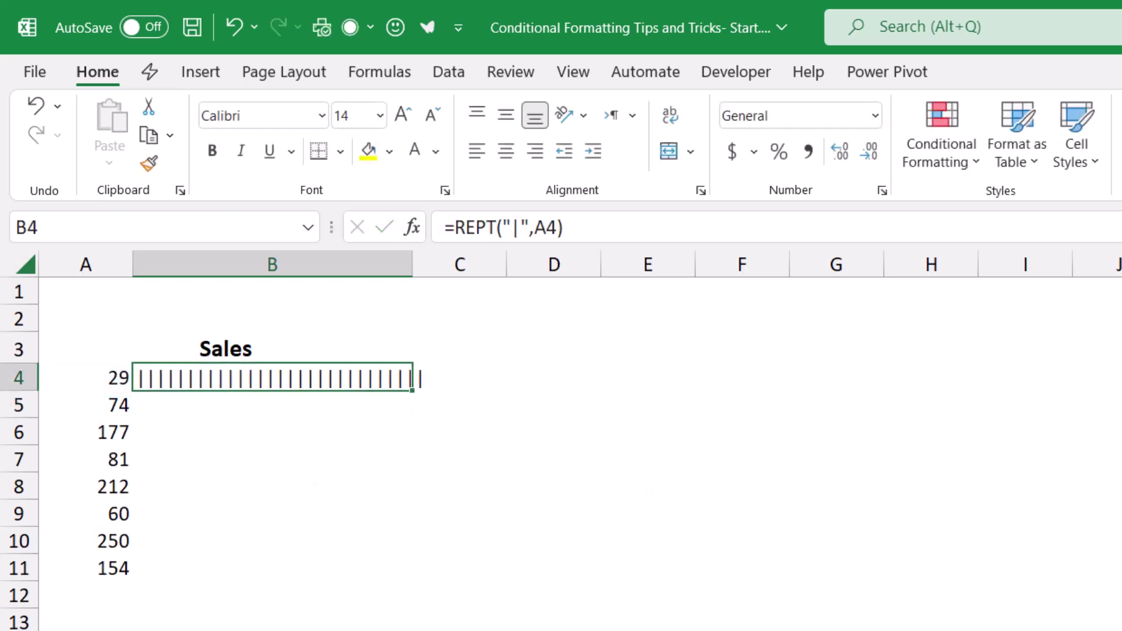
double_click(412, 390)
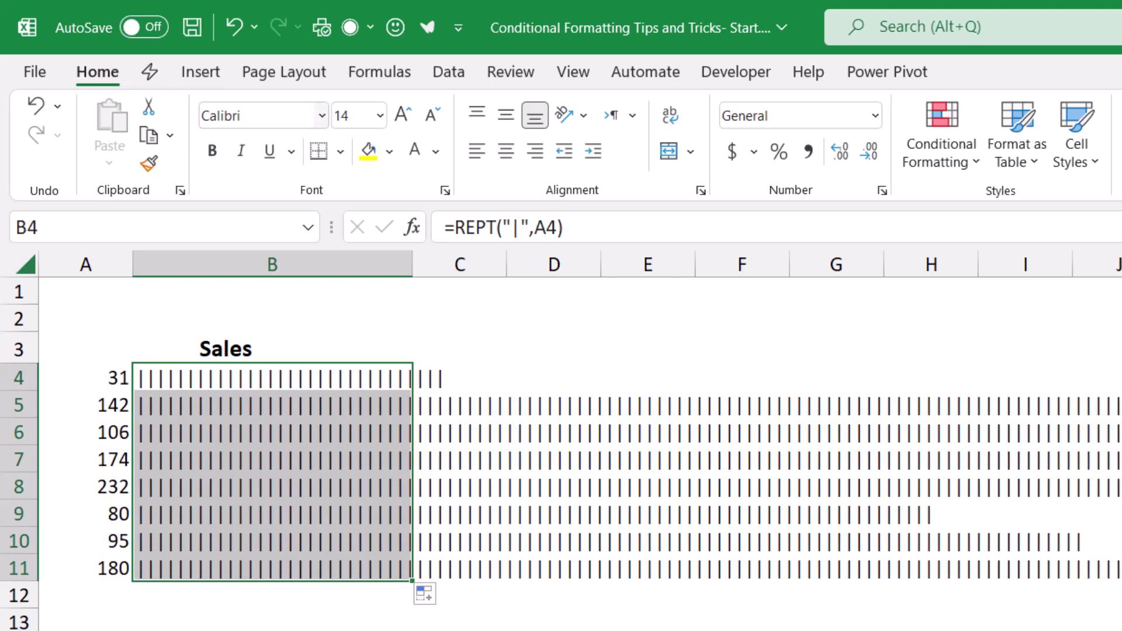
Change the font of the repeated bars in B4:B11 to Playbill
click(322, 116)
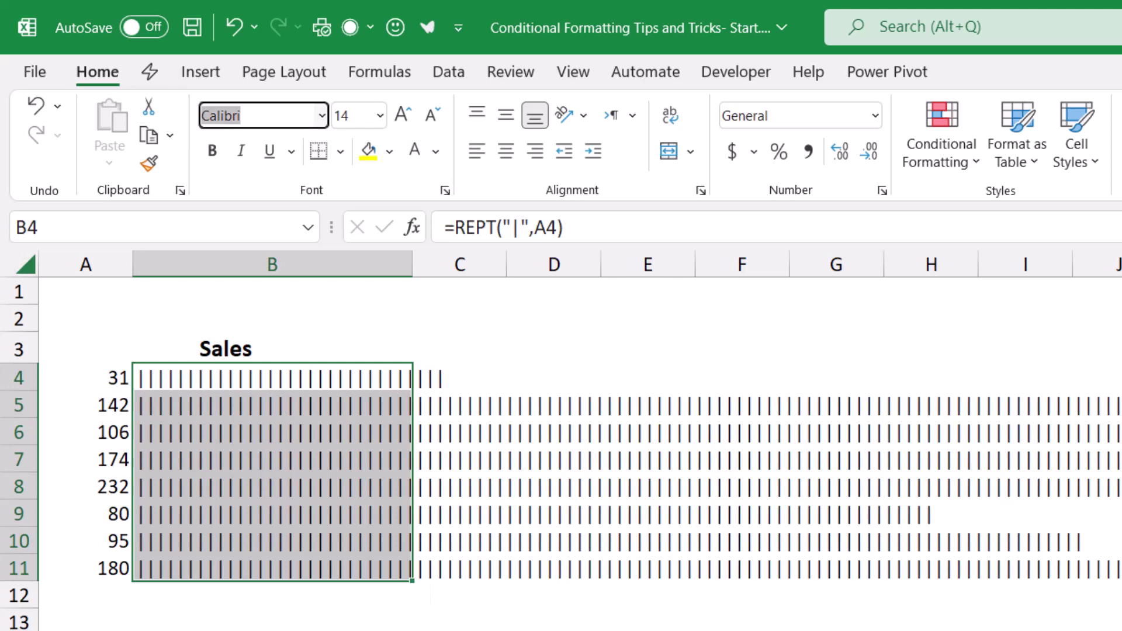
text(Playbill)
key(Return)
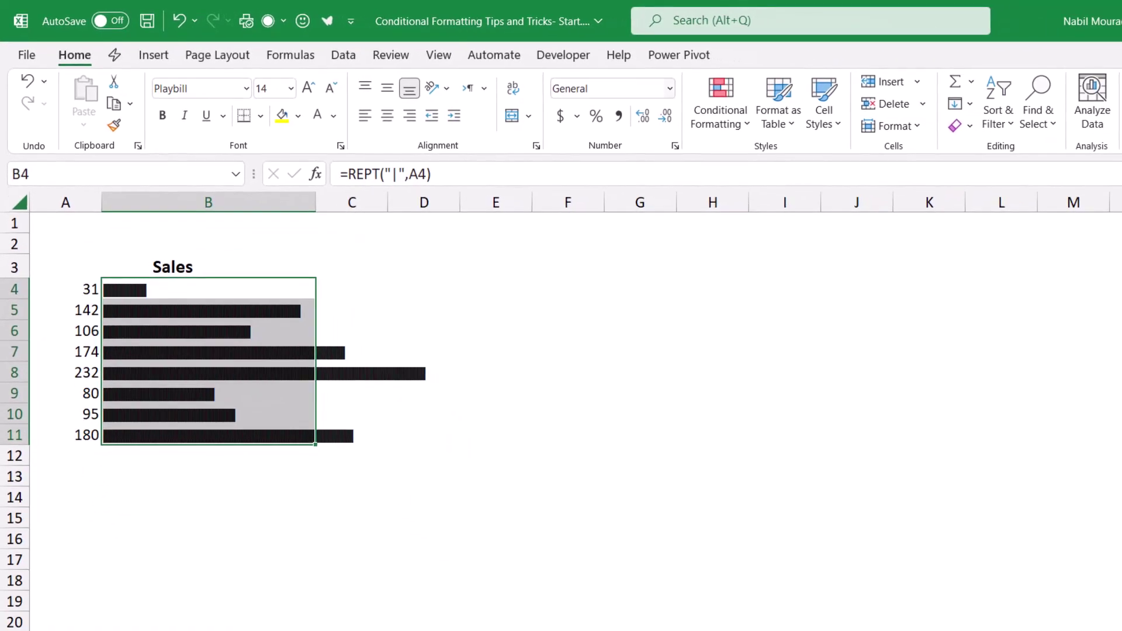
Create a formula-based conditional formatting rule for B4:B11 with the condition =$A4<=100
click(721, 111)
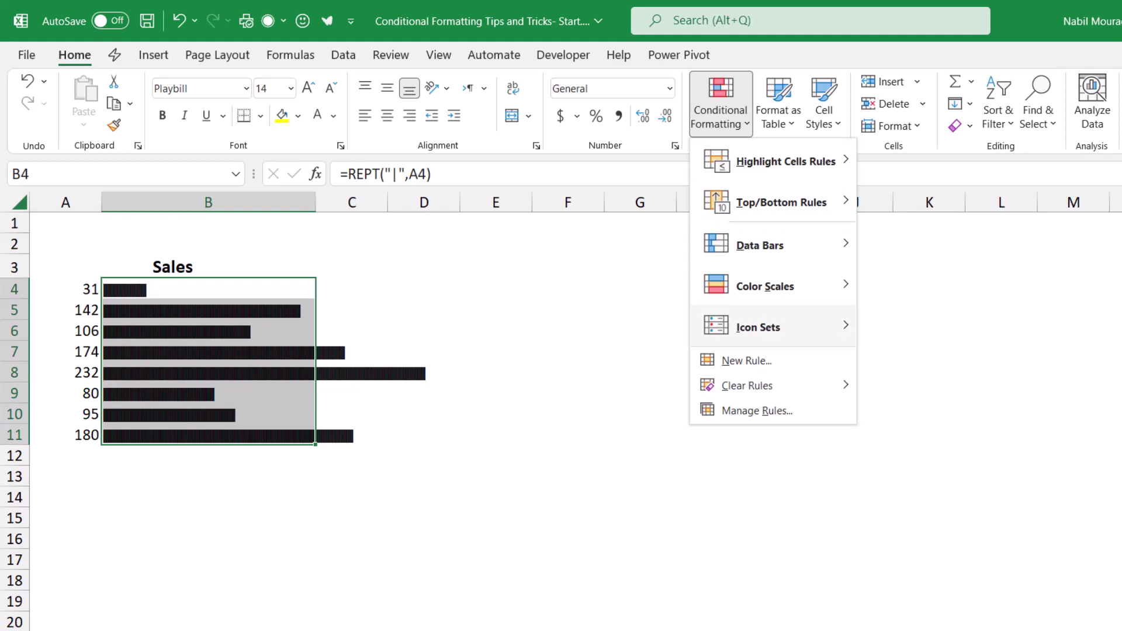
click(747, 360)
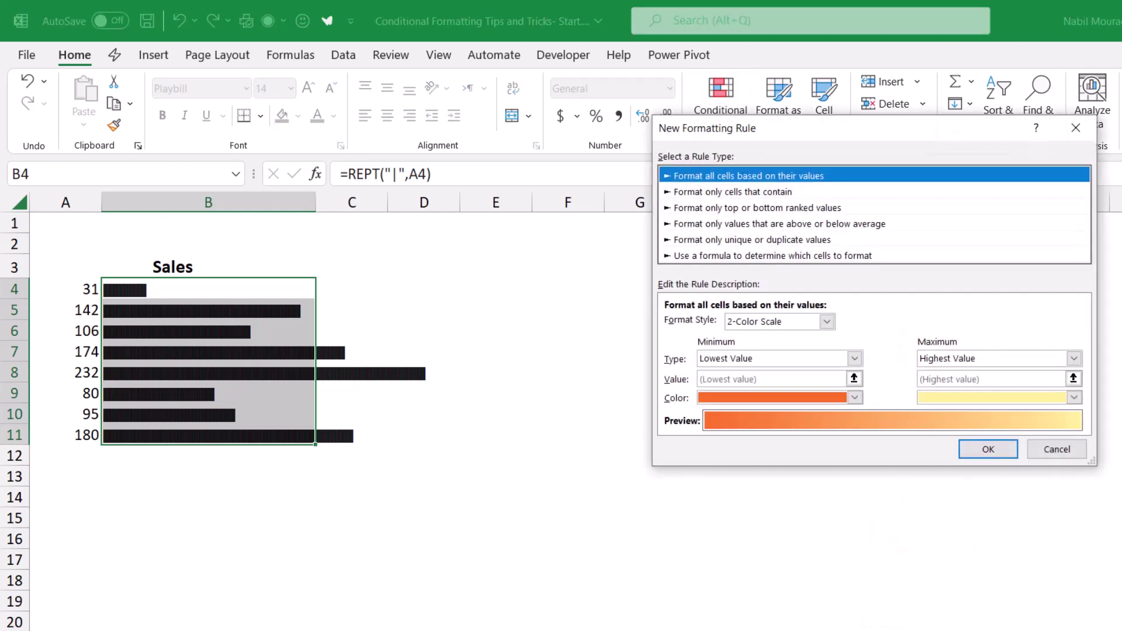
click(772, 256)
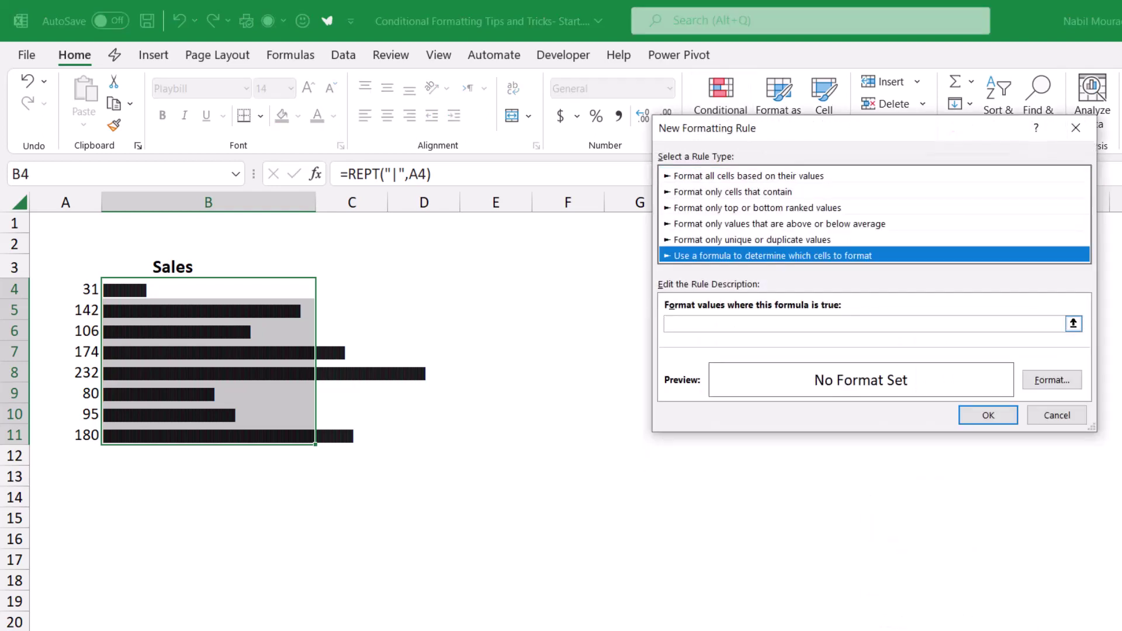
click(759, 323)
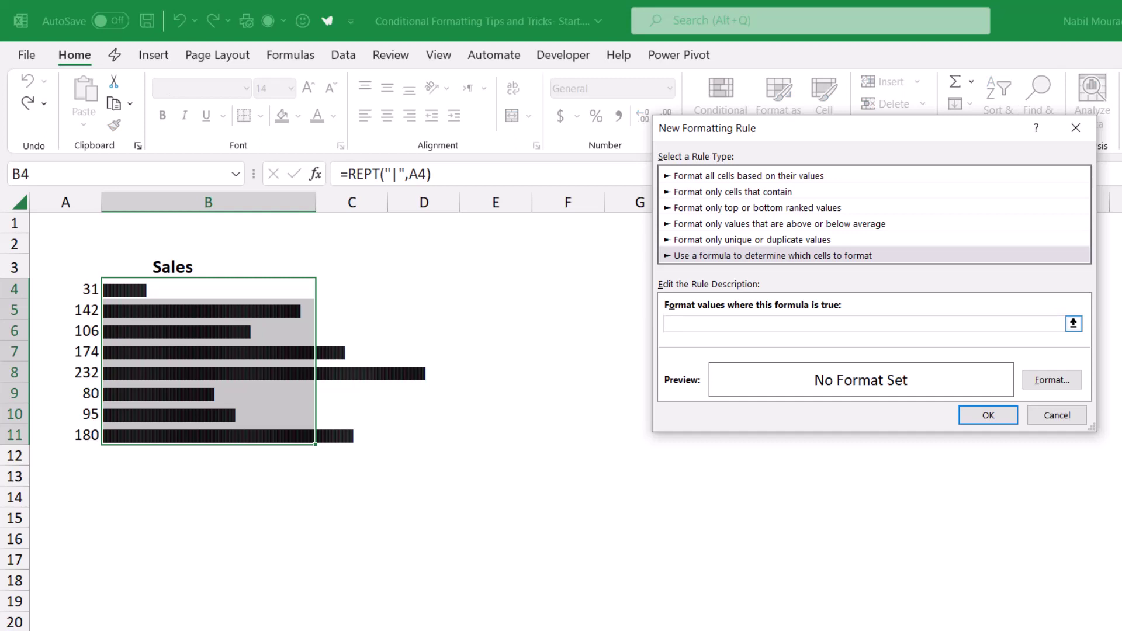
click(66, 290)
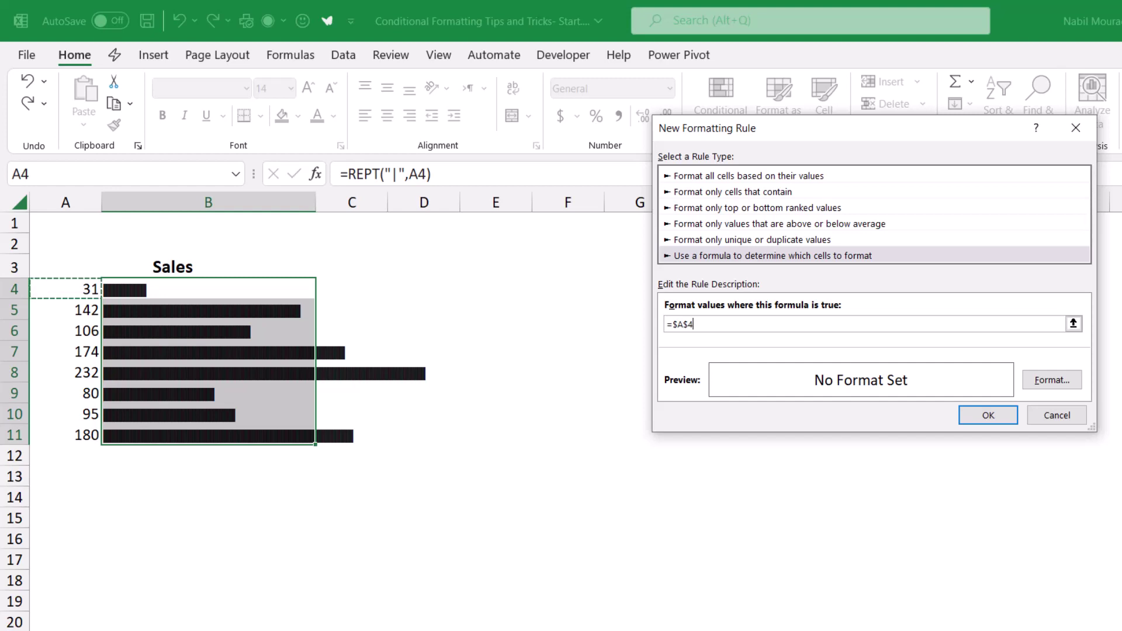
key(F4)
key(F4)
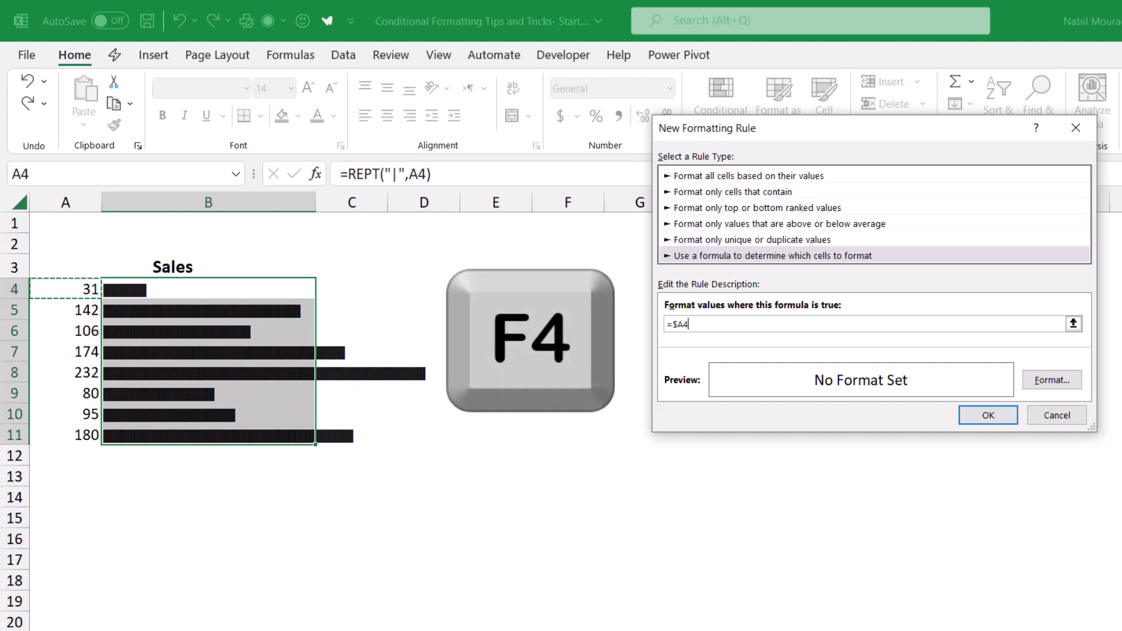
text(<)
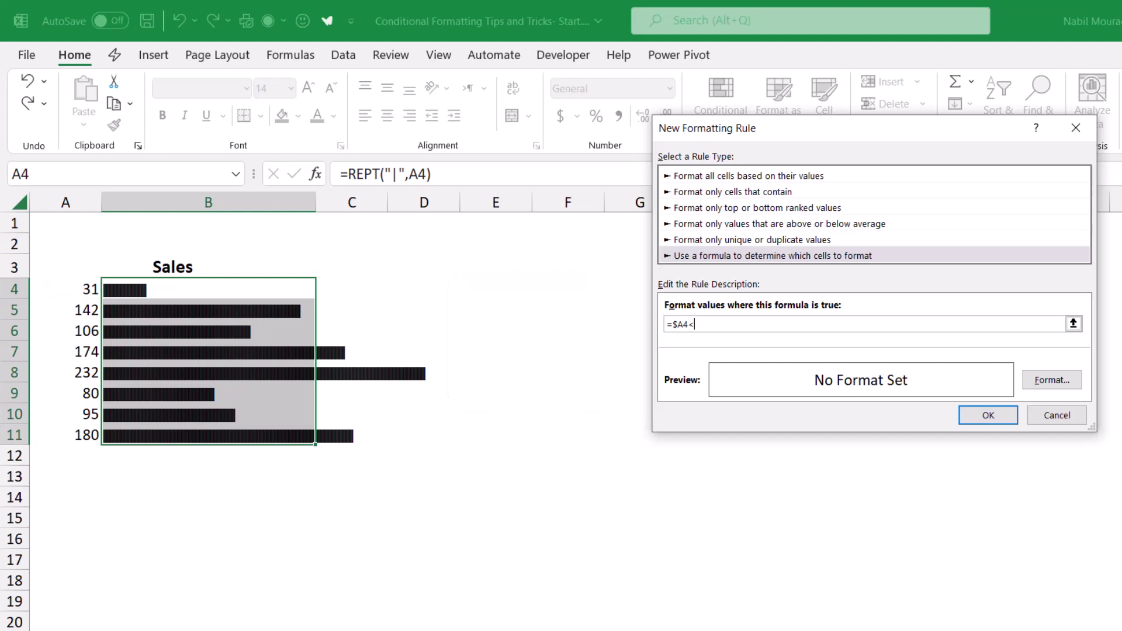
text(=100)
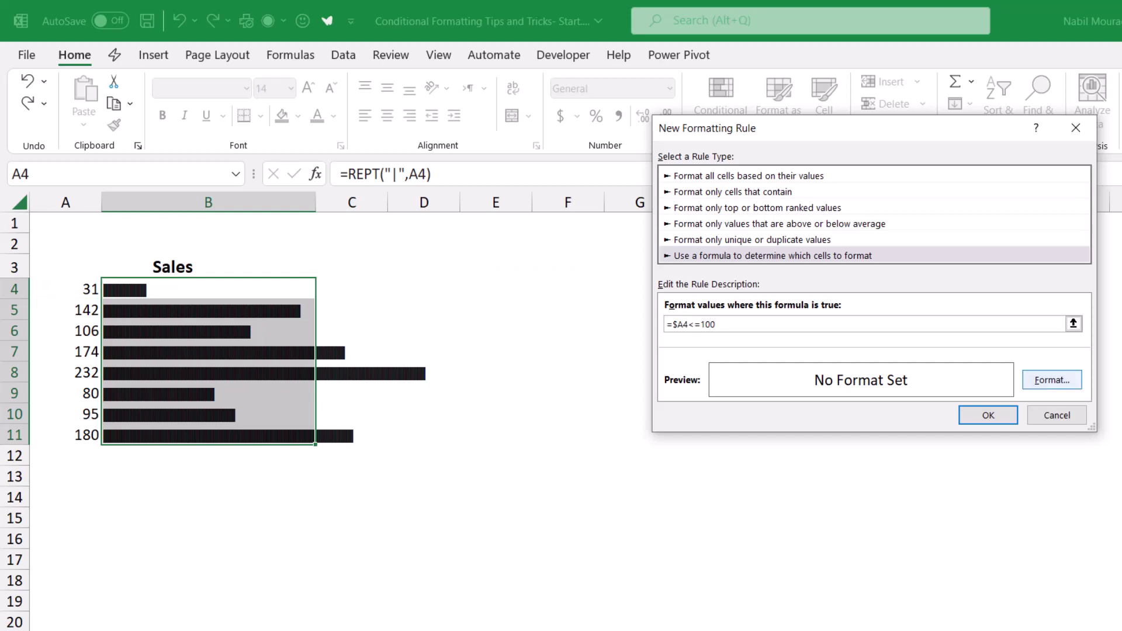
Give the new rule a standard red font colour and apply it to the bars
click(1052, 380)
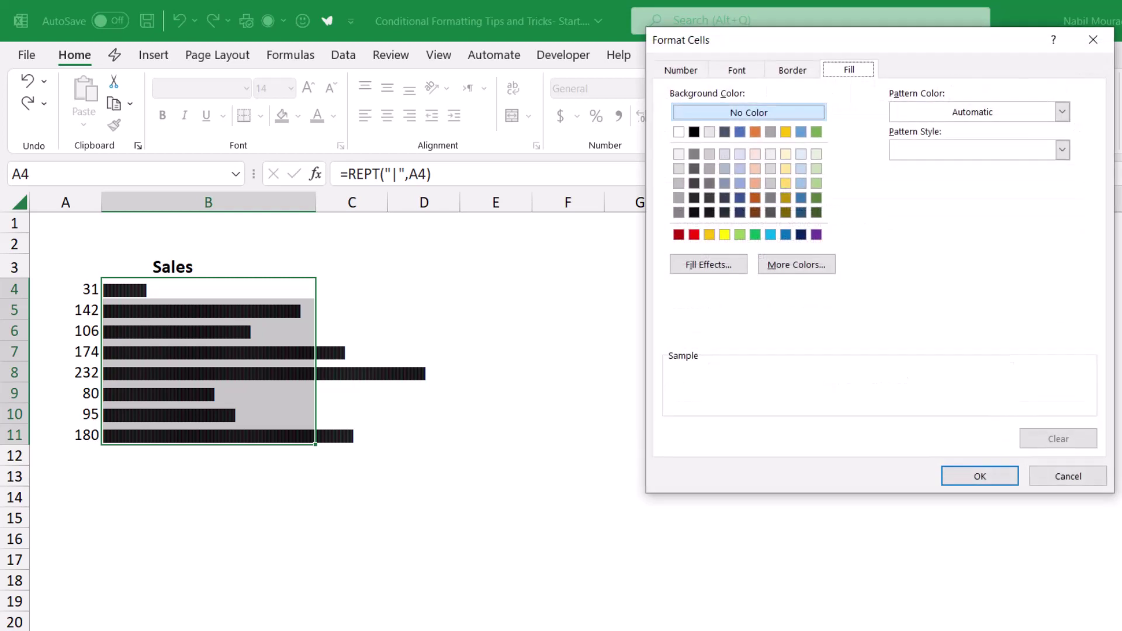
click(737, 71)
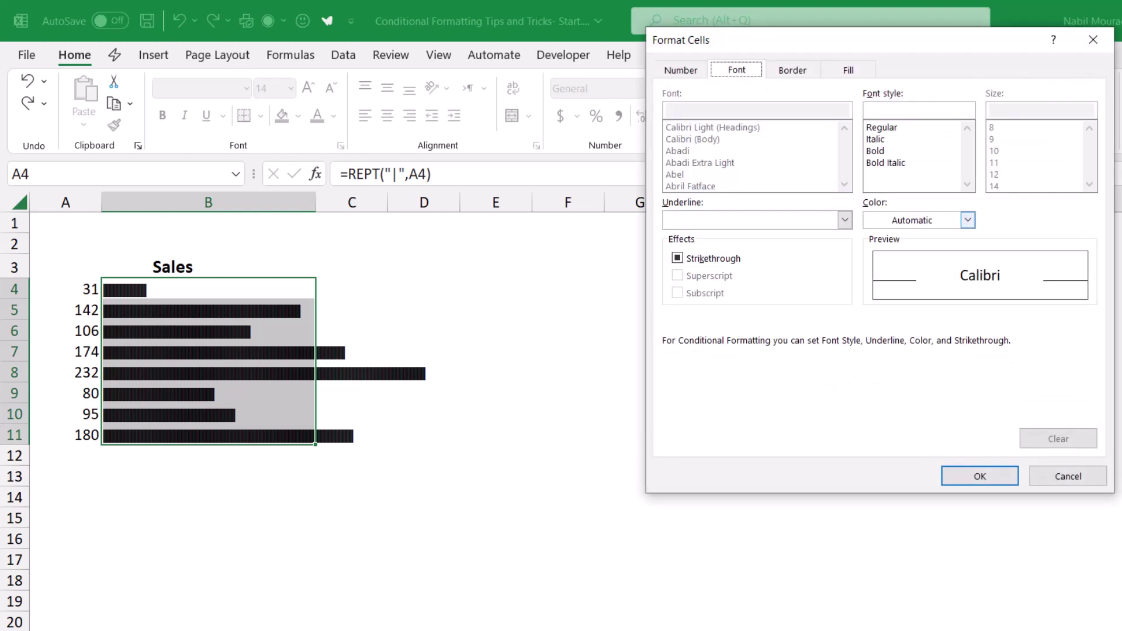
click(968, 220)
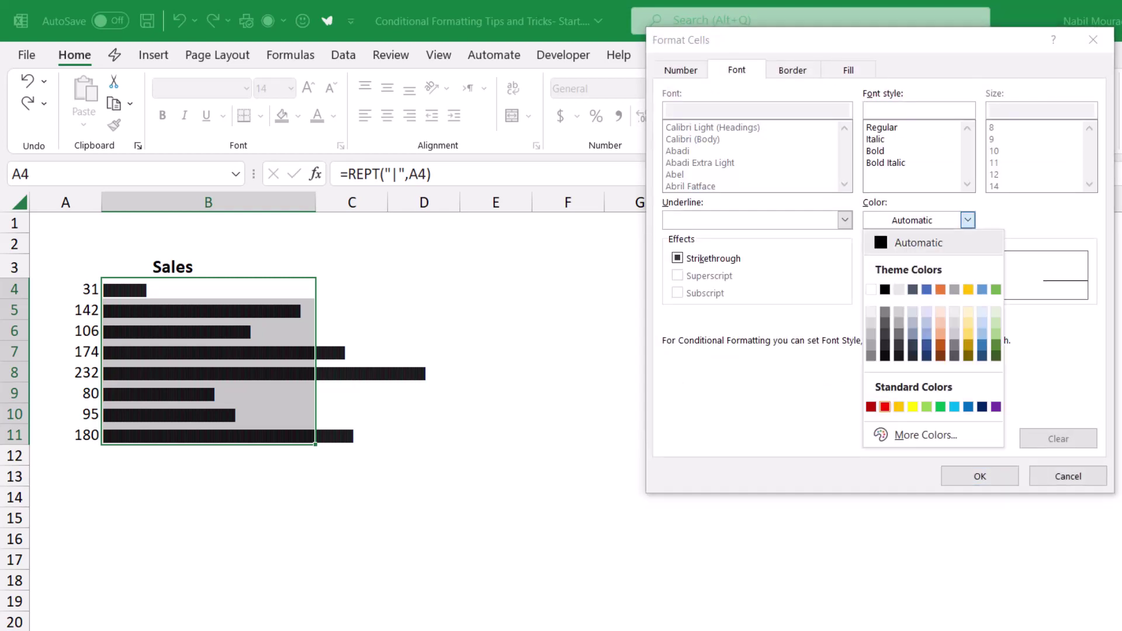
click(885, 407)
click(980, 476)
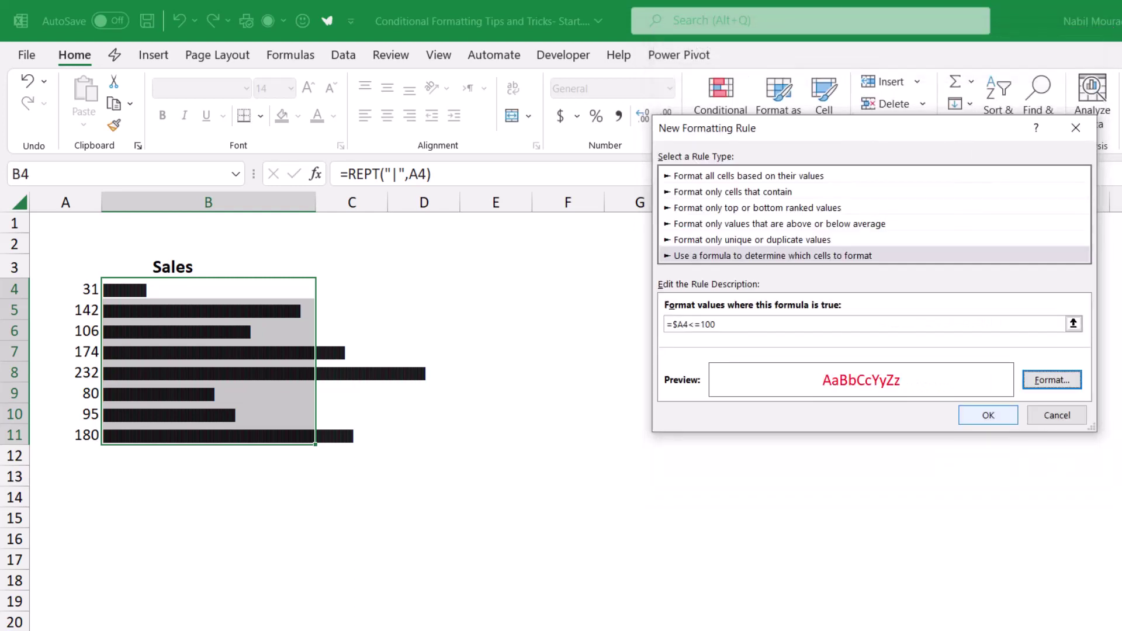
click(988, 415)
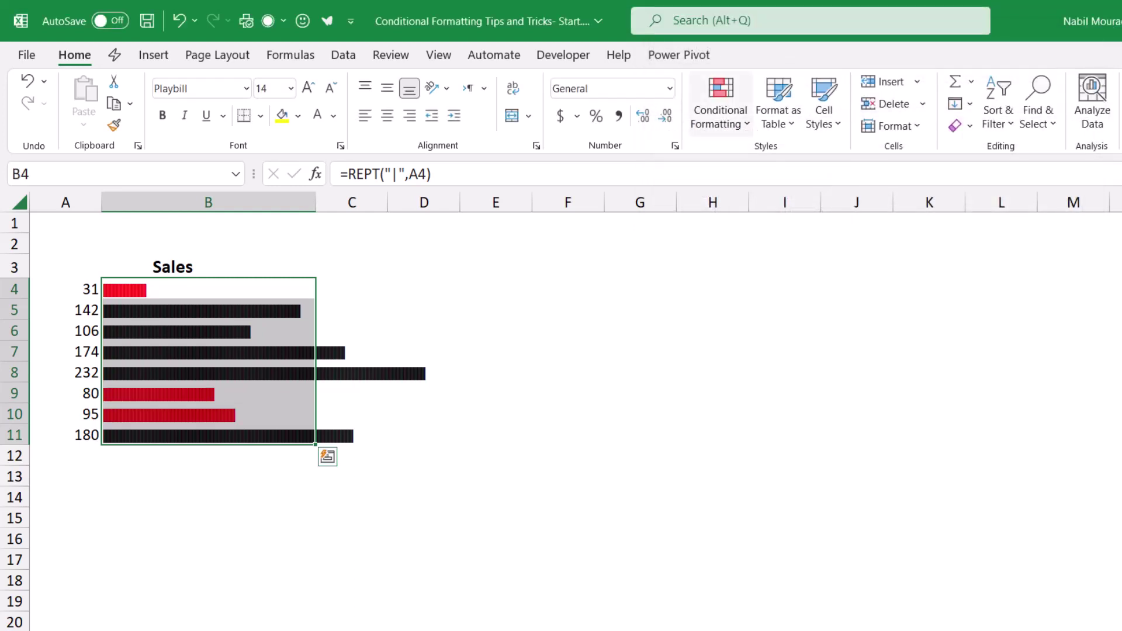
Duplicate the =$A4<=100 rule twice in the Conditional Formatting Rules Manager
click(721, 102)
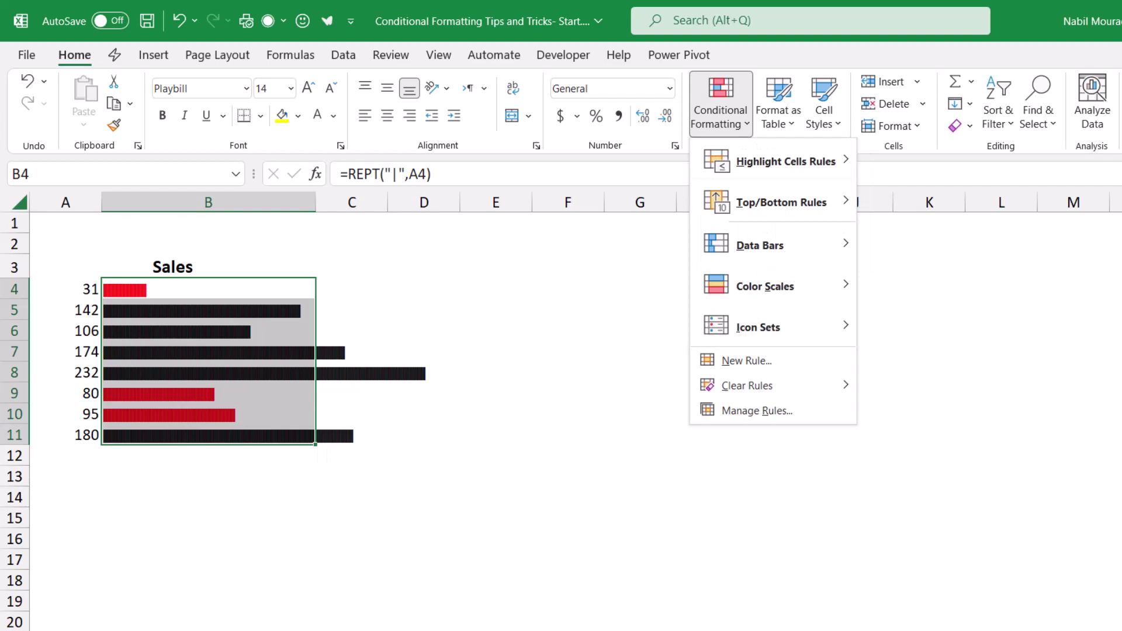
click(757, 411)
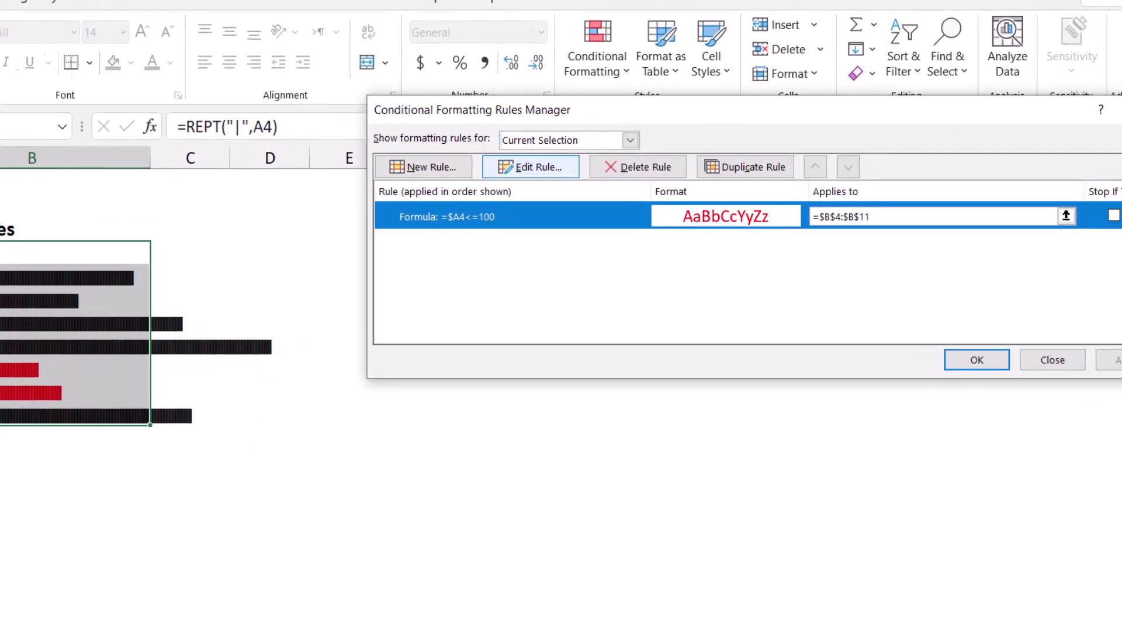
click(745, 166)
click(745, 166)
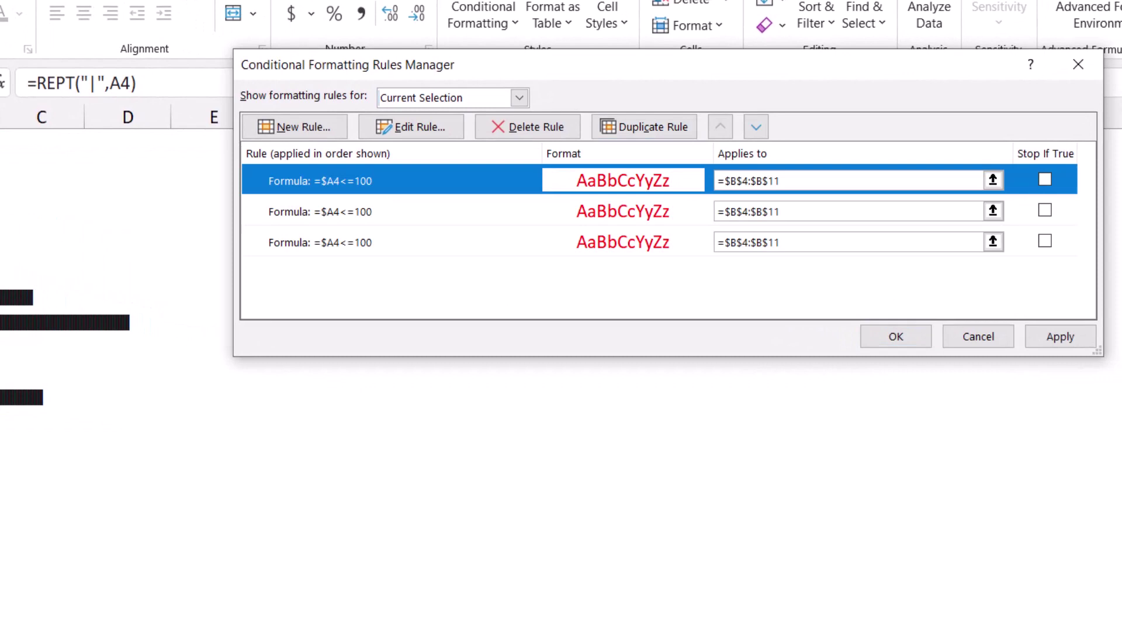
Change the second rule's formula to =$A4<=200
click(410, 211)
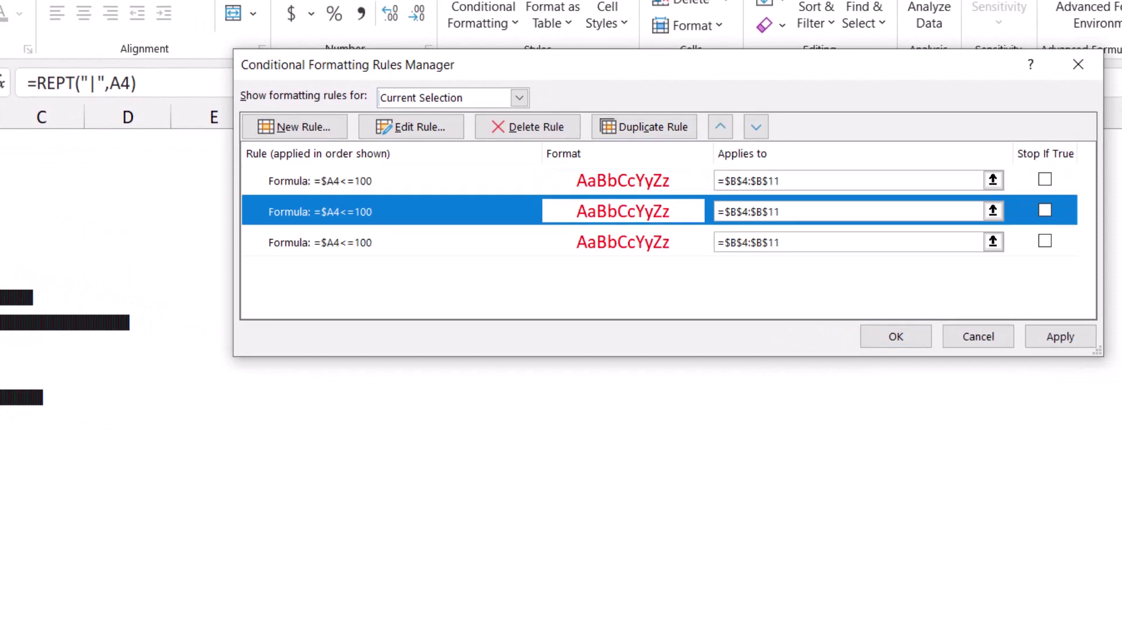
click(411, 127)
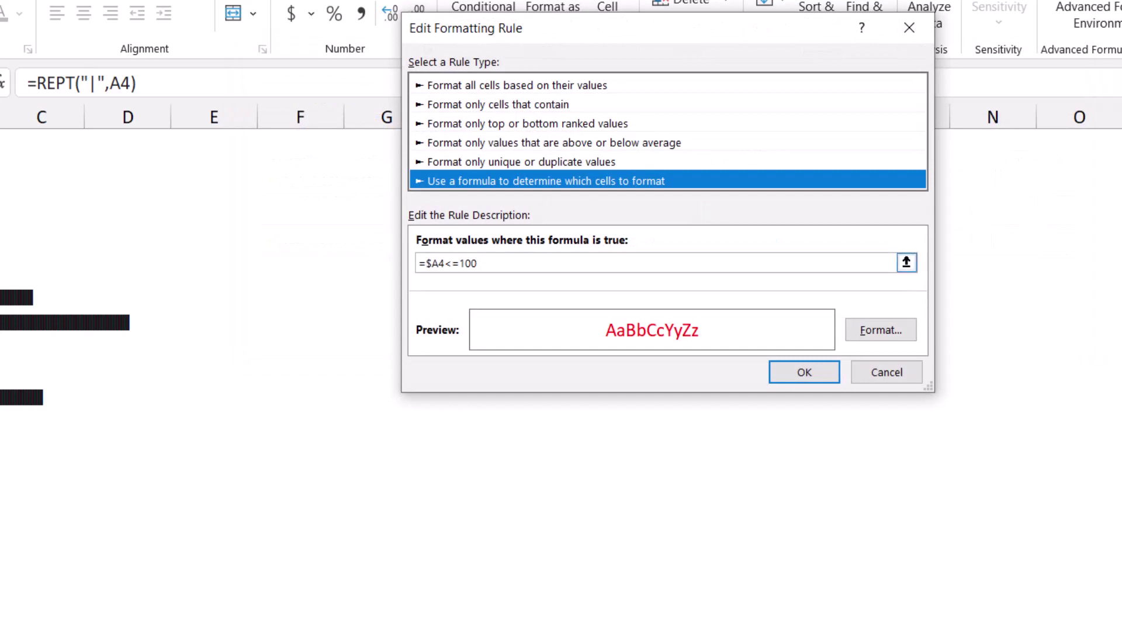
click(461, 263)
key(BackSpace)
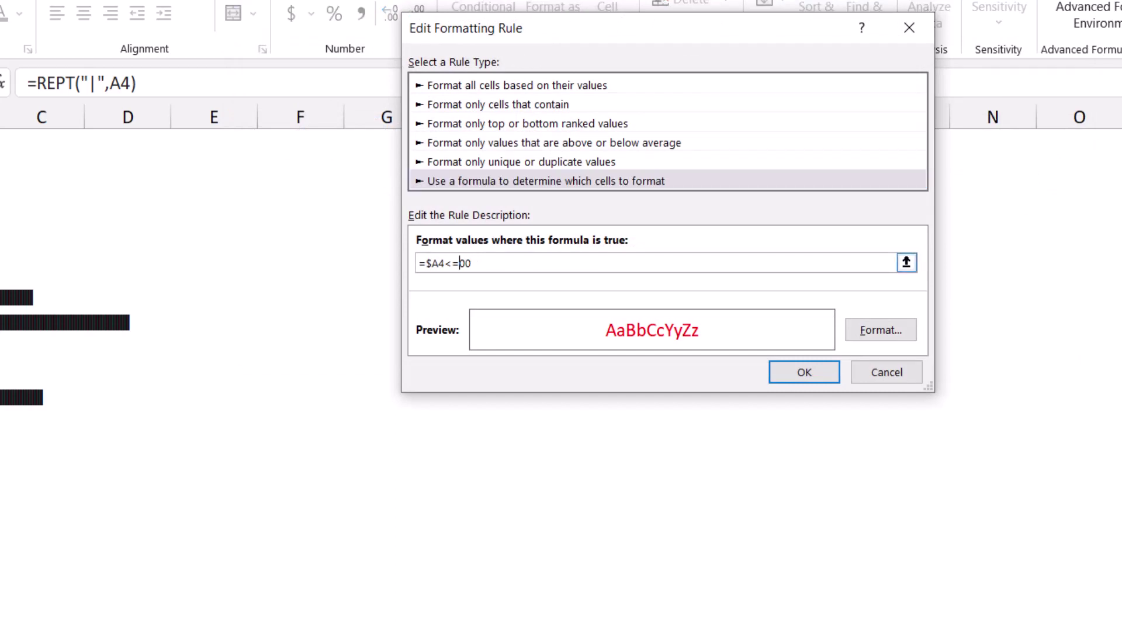
text(2)
Set the second rule's font colour to standard orange and save the edited rule
click(881, 330)
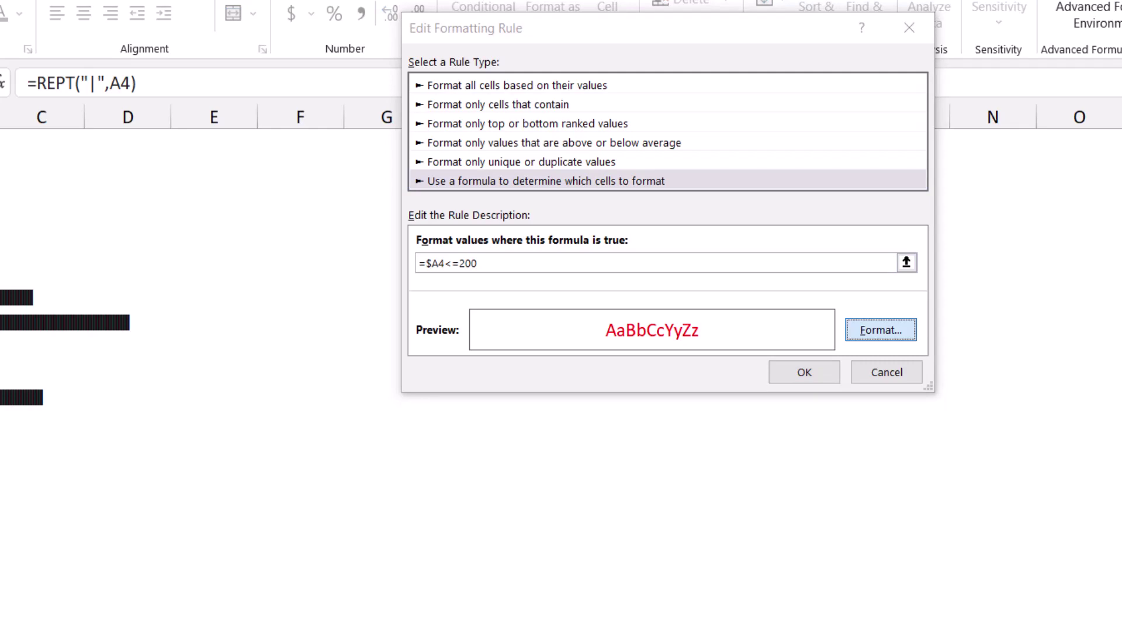
click(779, 118)
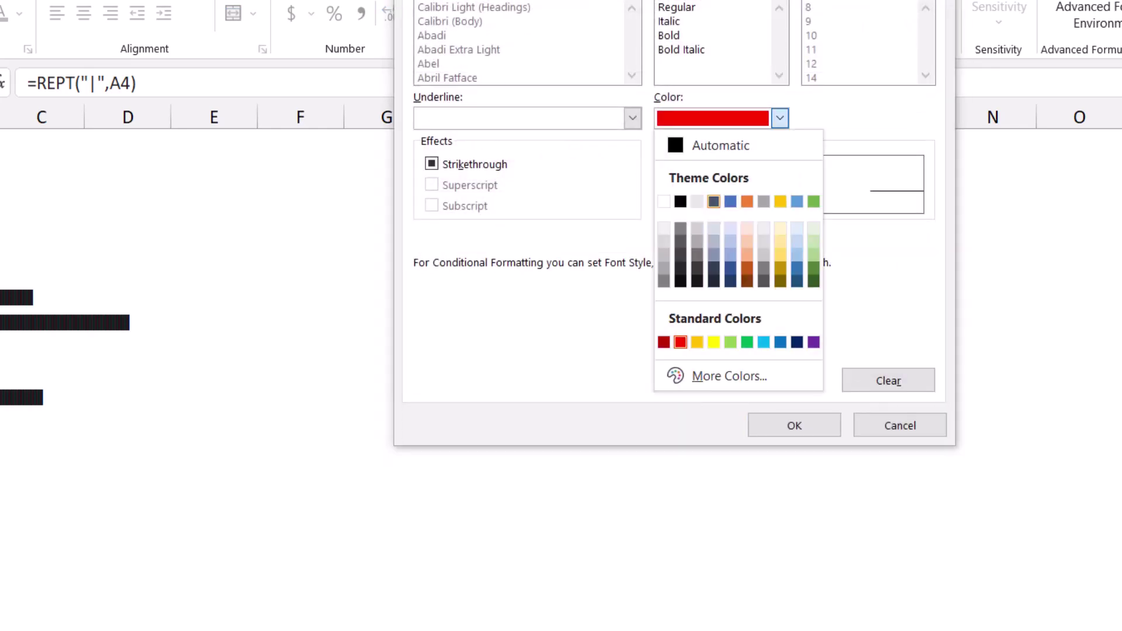
click(696, 342)
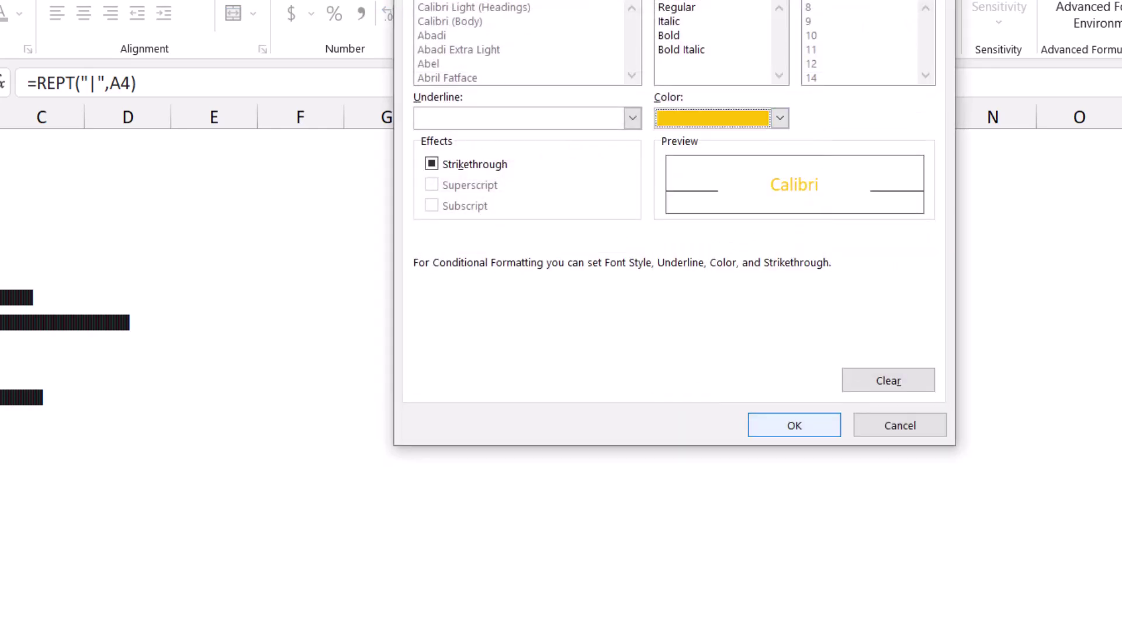
click(795, 425)
key(Return)
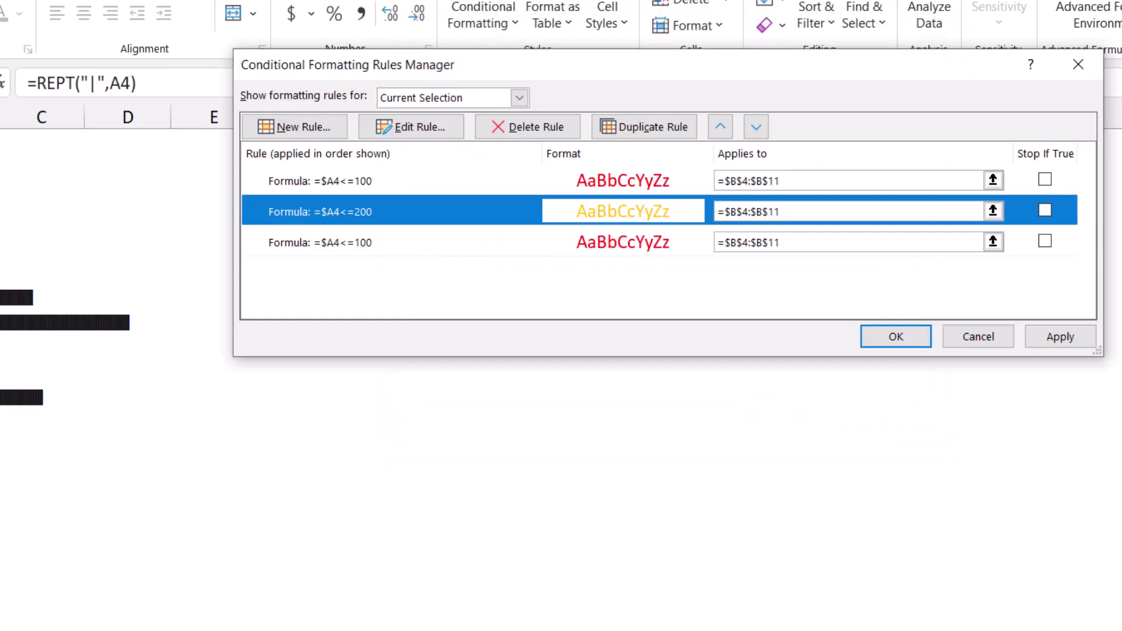
Change the third conditional formatting rule's formula to =$A4<=250
click(320, 242)
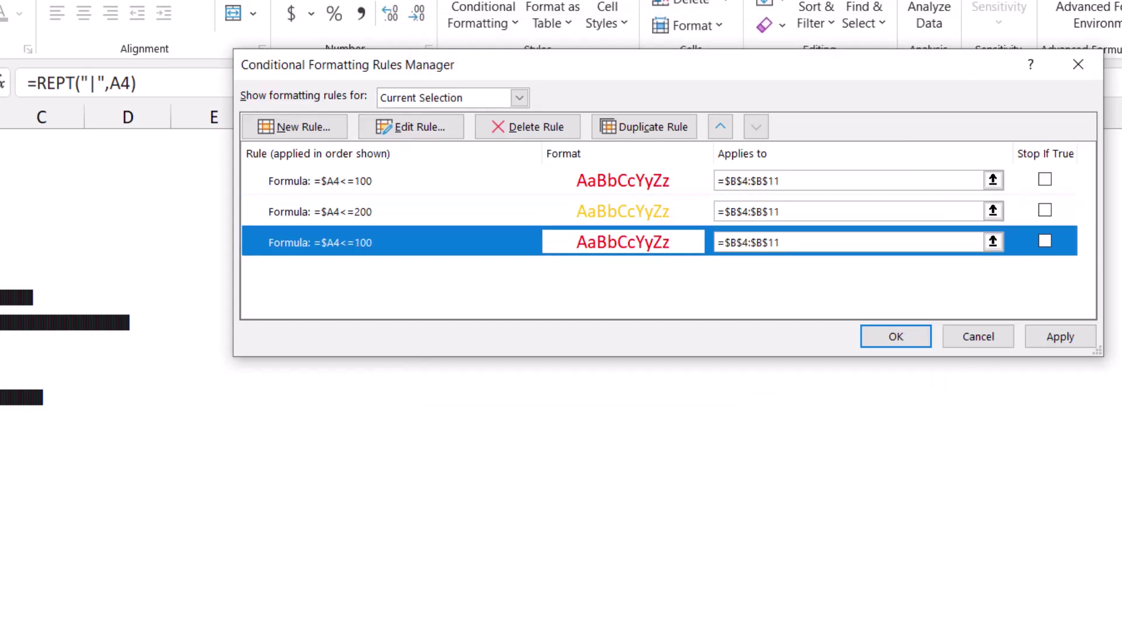
click(411, 127)
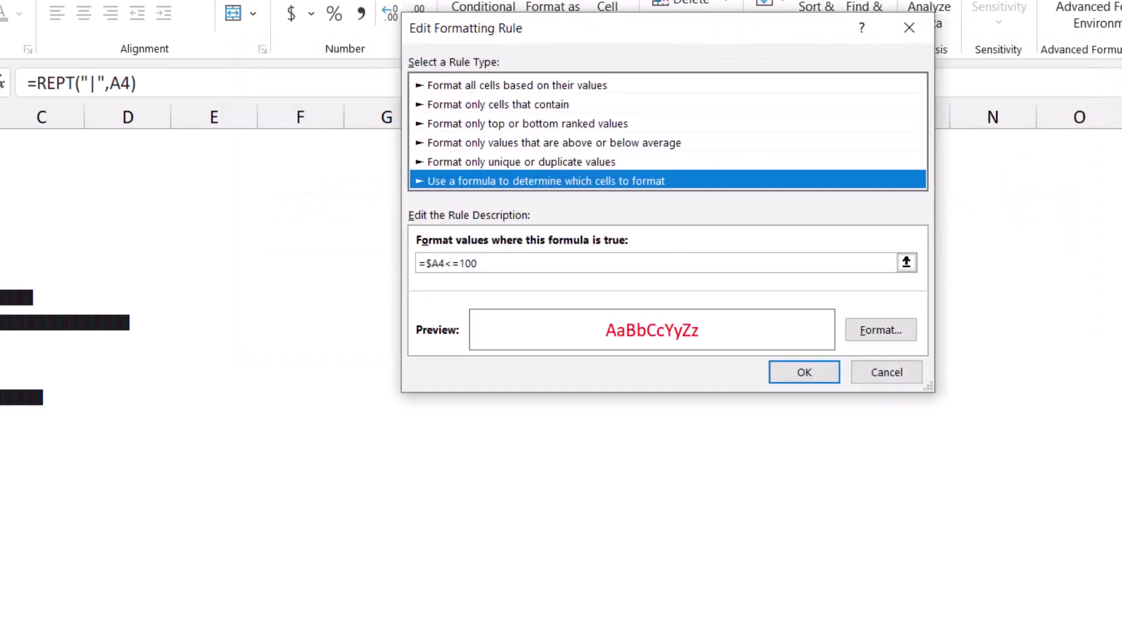
click(471, 262)
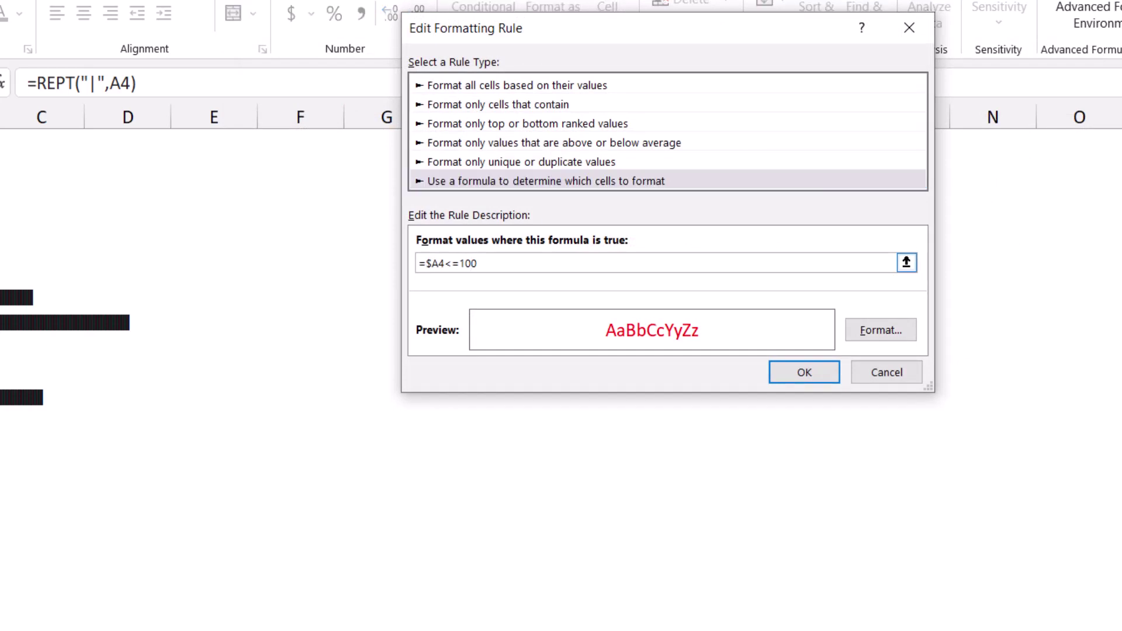
key(BackSpace)
key(BackSpace)
text(25)
Set the third rule's font colour to standard green and apply all three rules to the sales bars
click(881, 331)
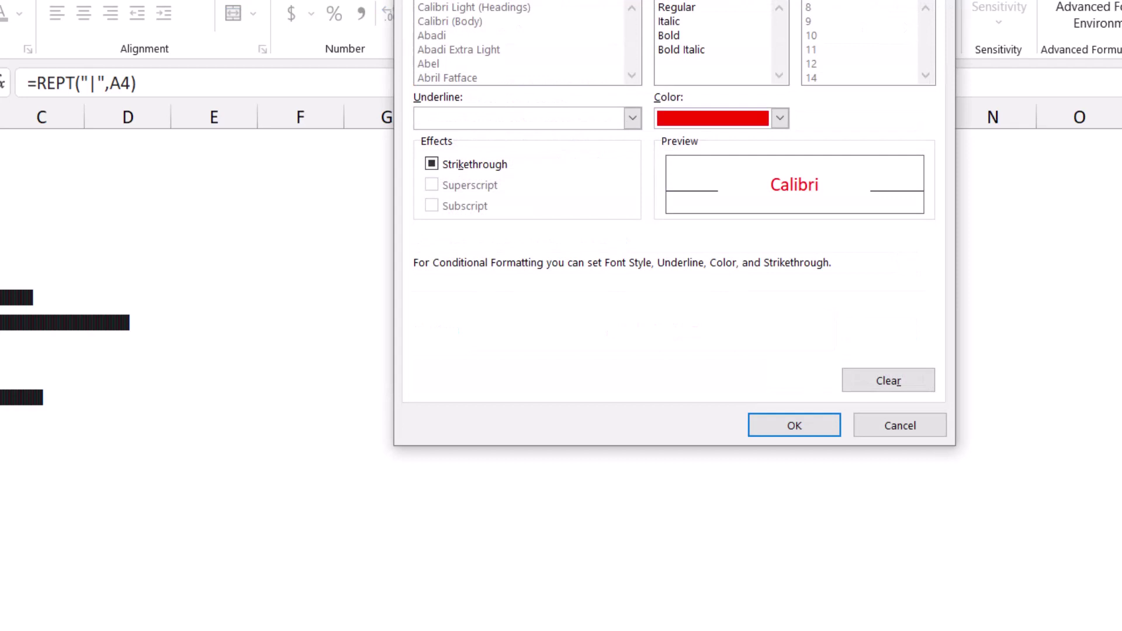
click(780, 118)
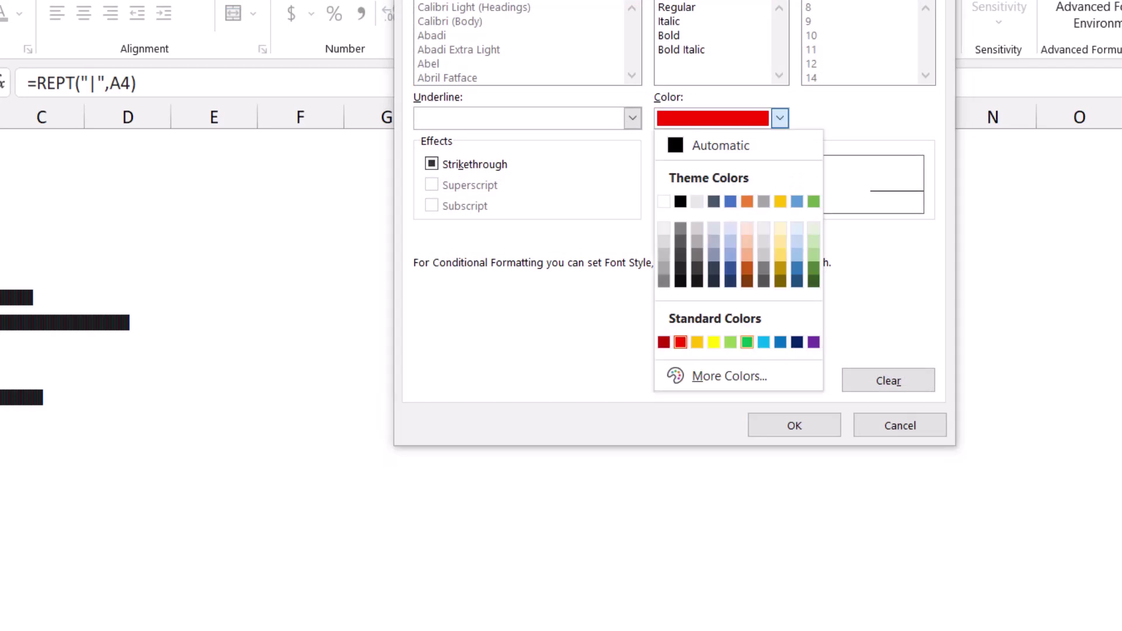
click(747, 342)
click(794, 425)
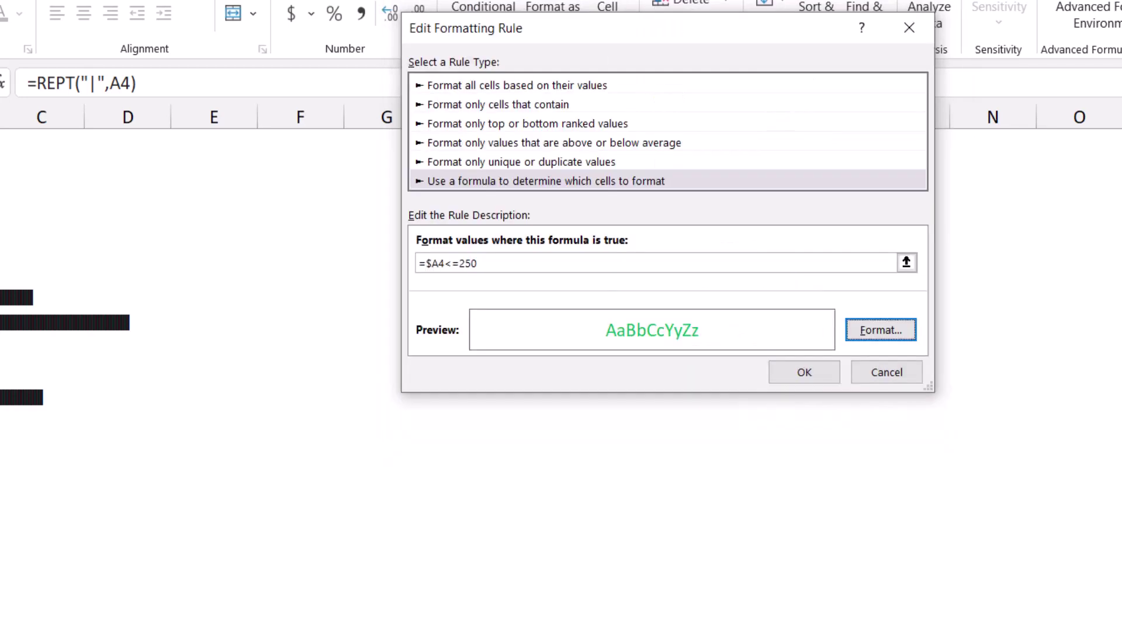
click(804, 373)
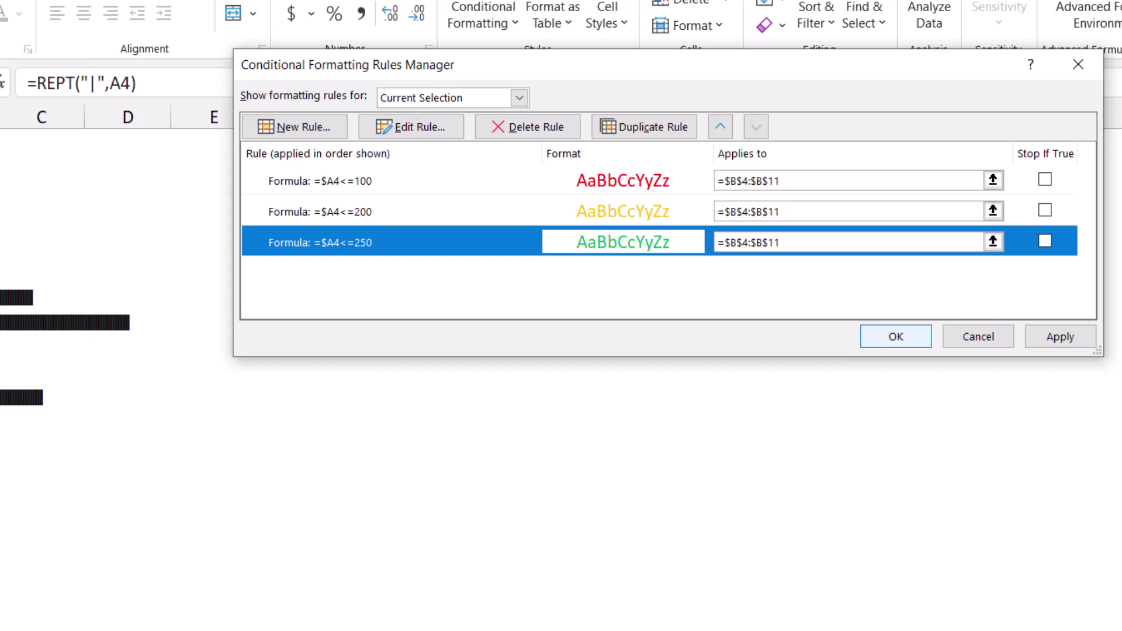
click(896, 336)
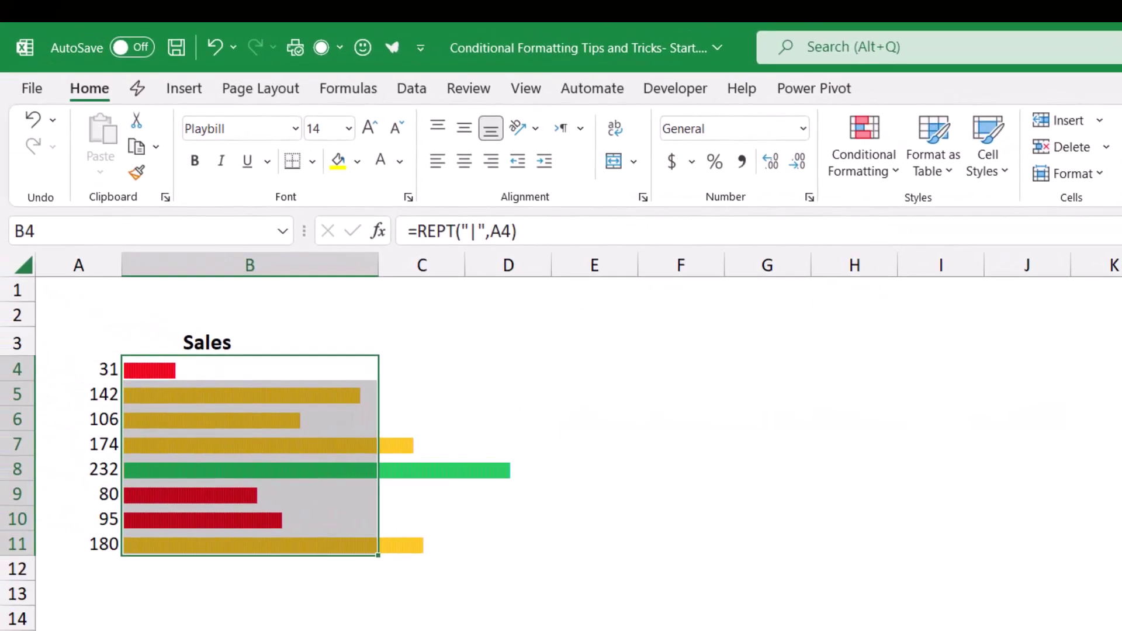
click(730, 530)
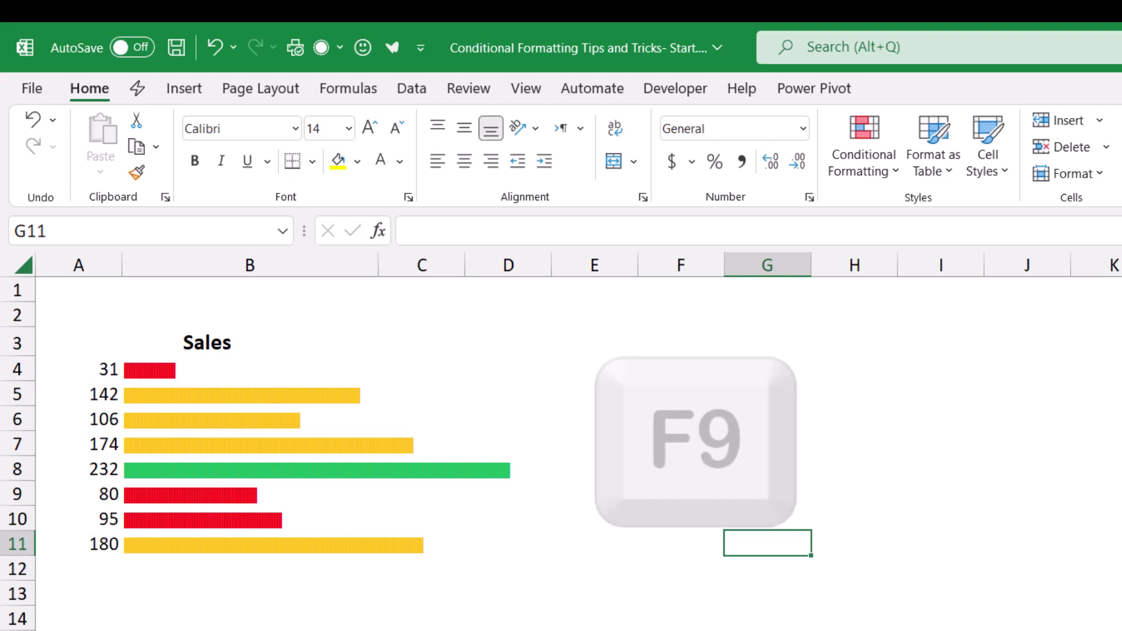
Recalculate the worksheet five times to test the bars' lengths and colours with new sales values
key(F9)
key(F9)
key(F9)
key(F9)
key(F9)
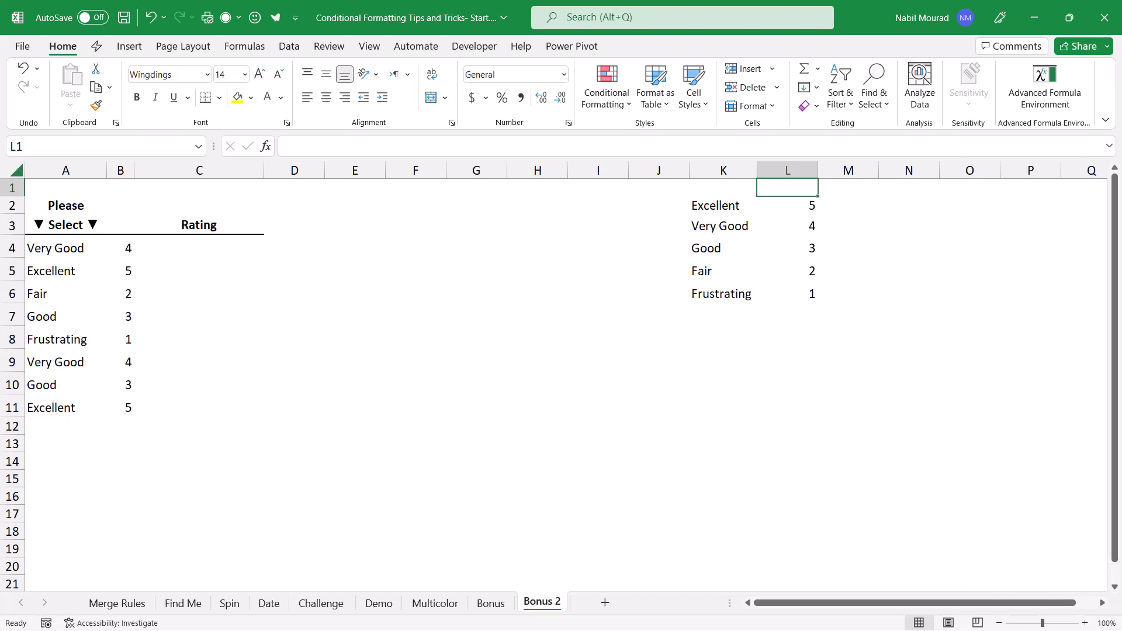
On the Bonus 2 sheet, inspect the rating choices available in A4 and the lookup formula in B4
click(65, 248)
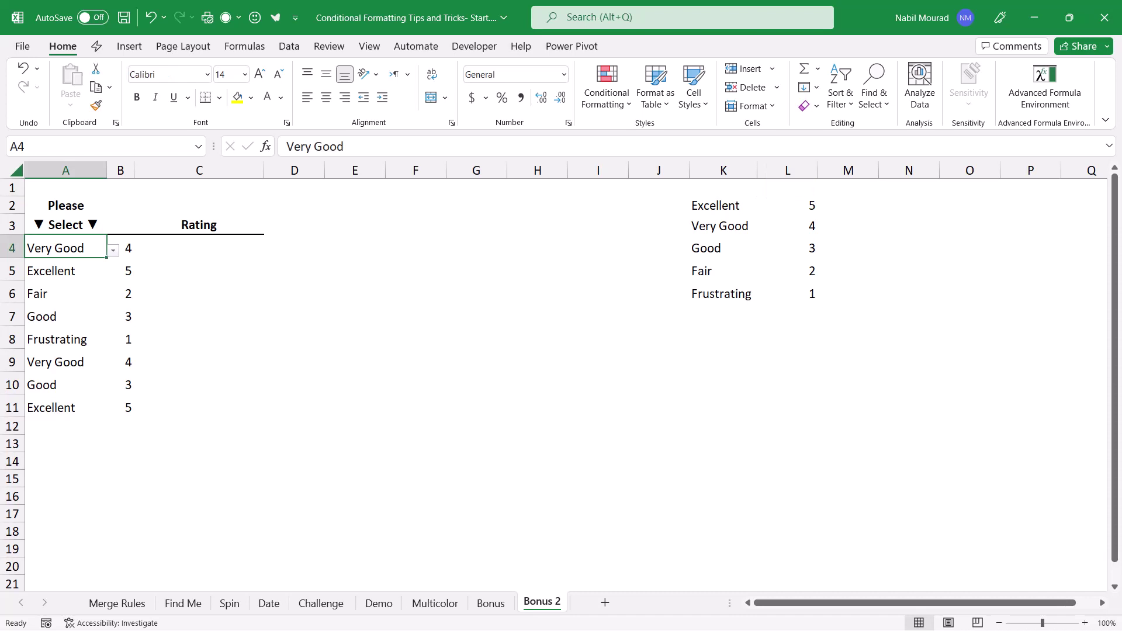
key(alt+Down)
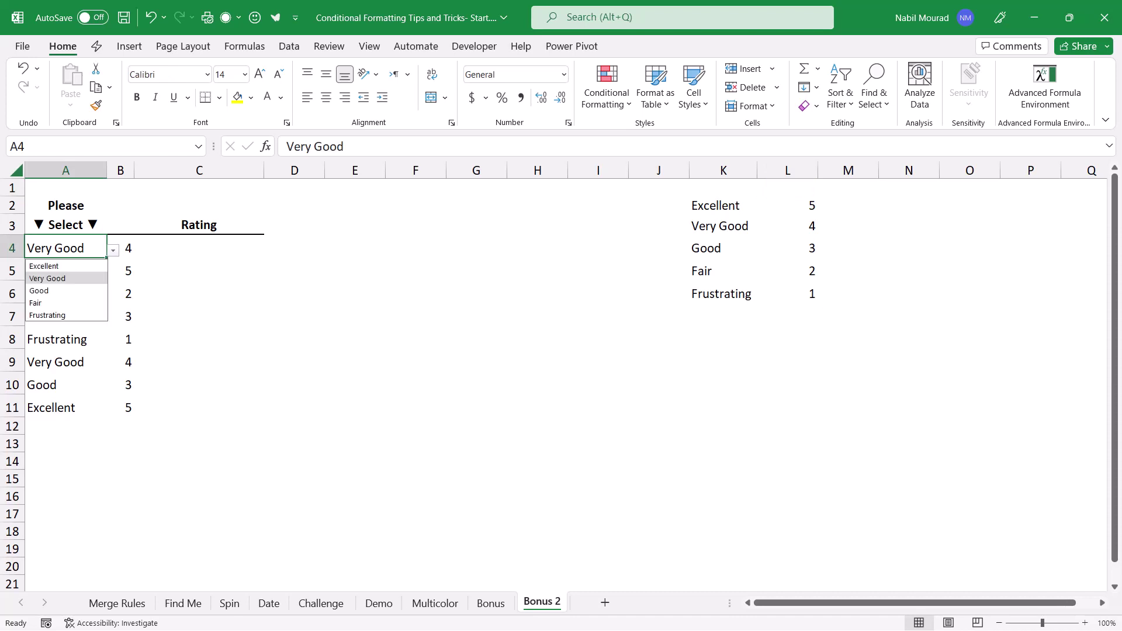
key(Escape)
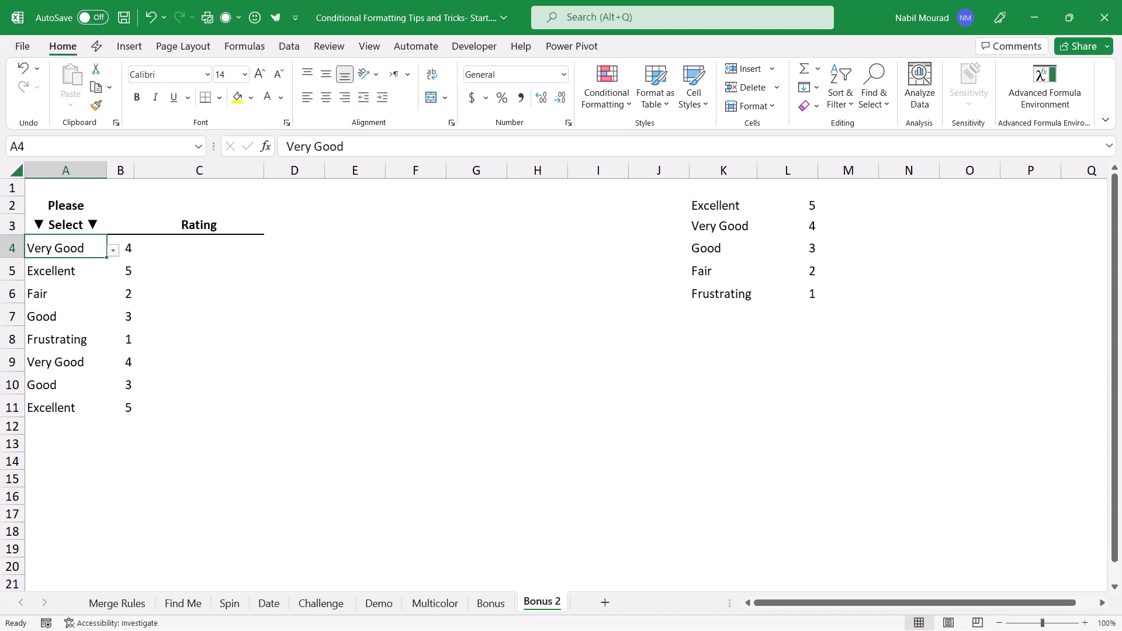
click(120, 248)
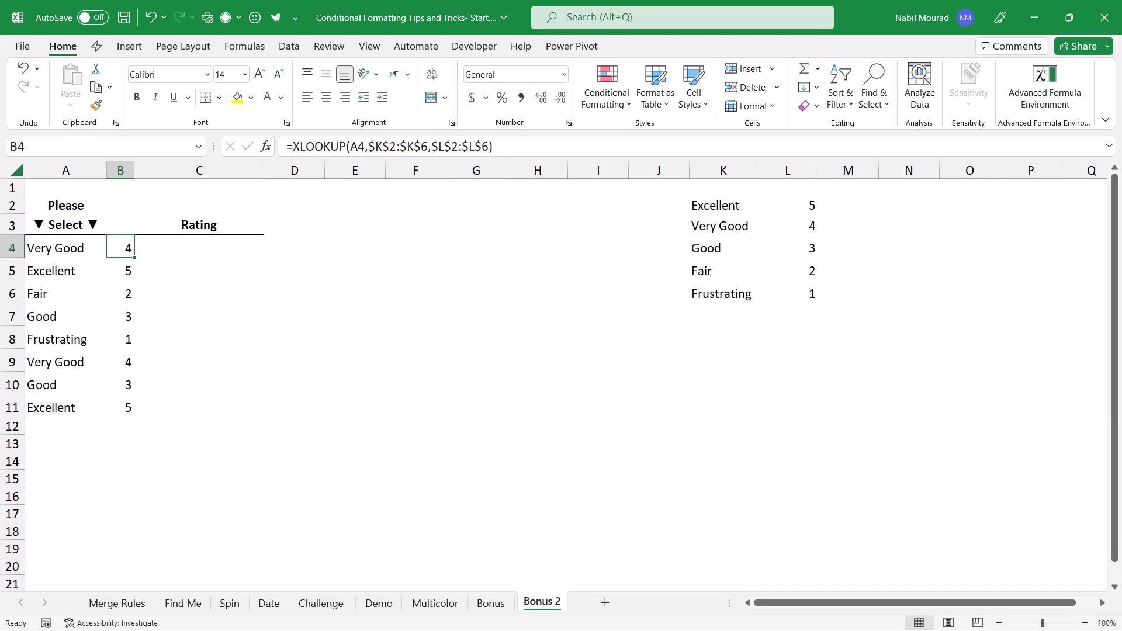
Hide columns K and L, which hold the rating lookup table
drag(723, 170, 787, 170)
right_click(777, 170)
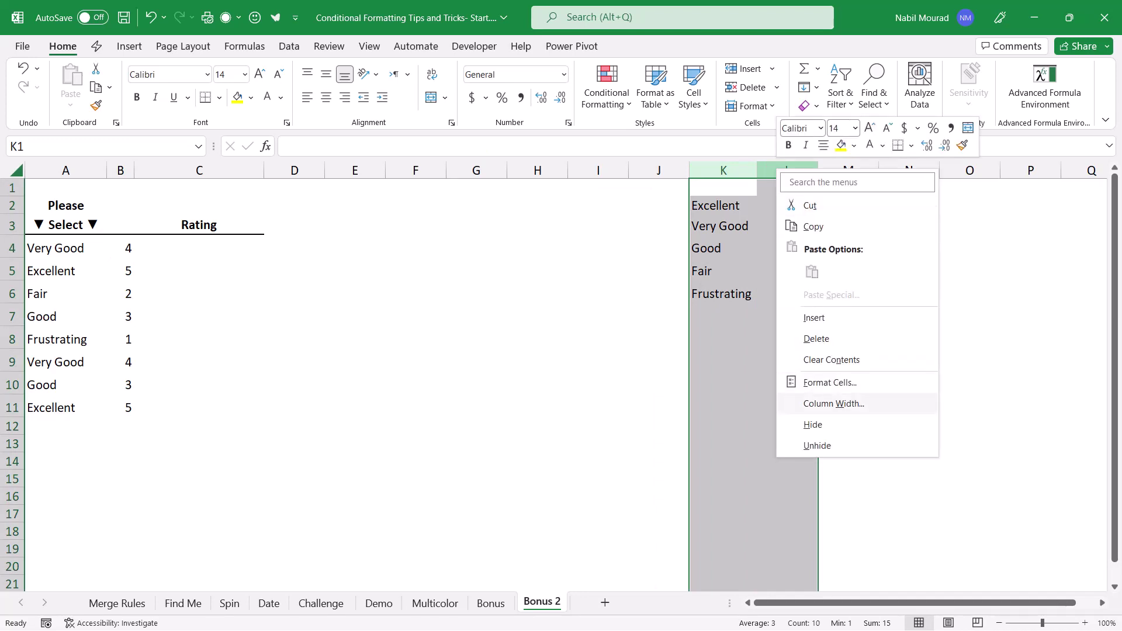
click(812, 424)
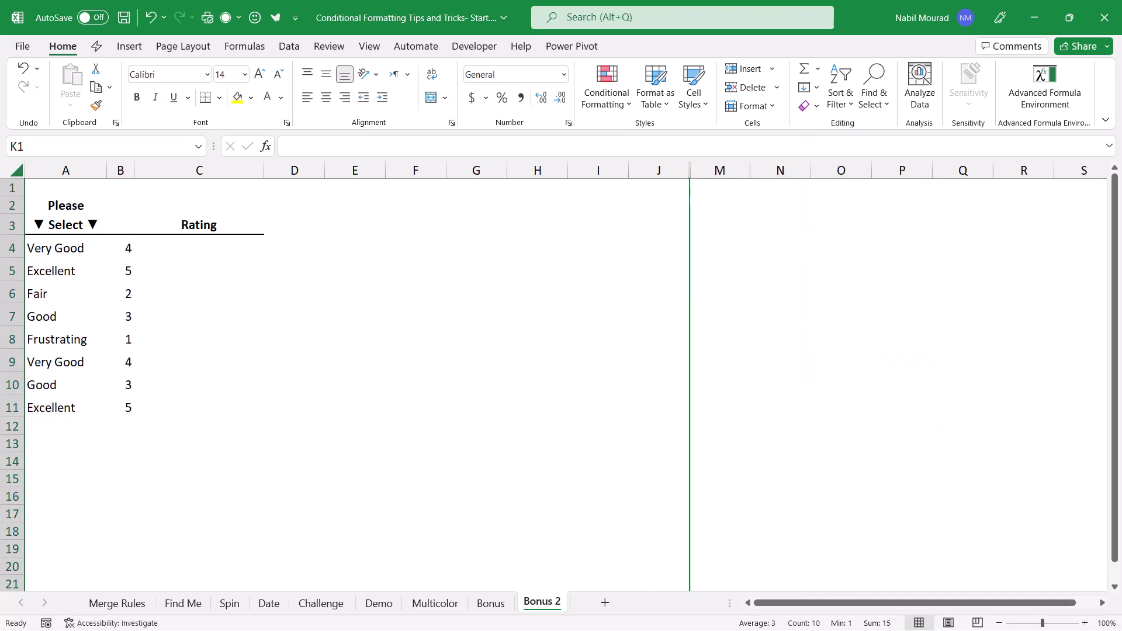
Insert the Wingdings star symbol (character code 171) into cell C4 under Rating
click(198, 247)
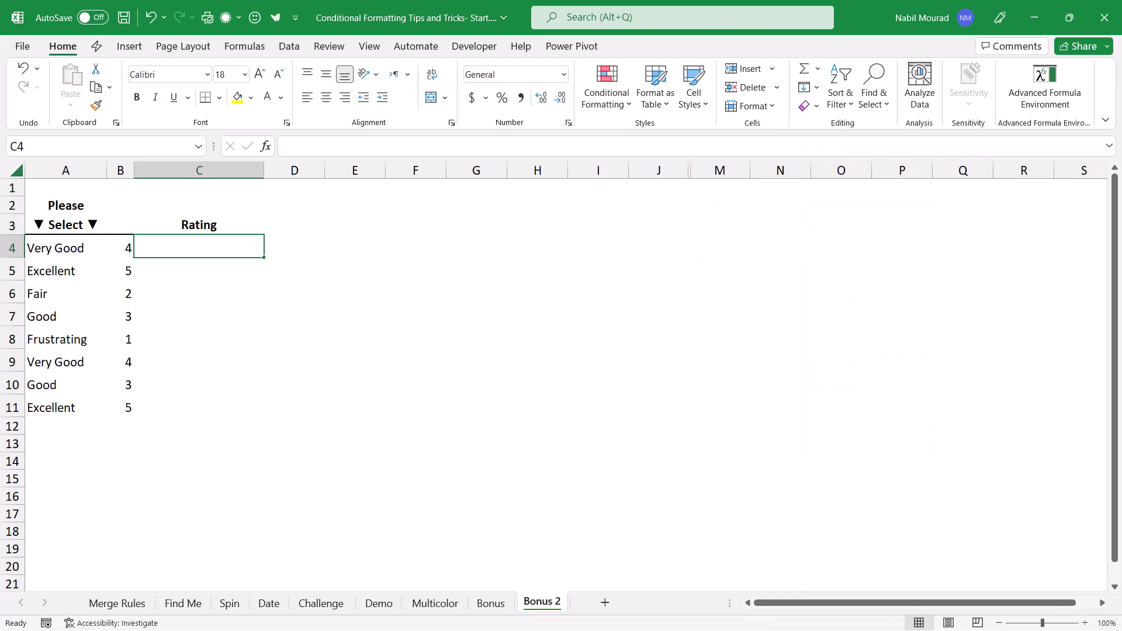
click(130, 46)
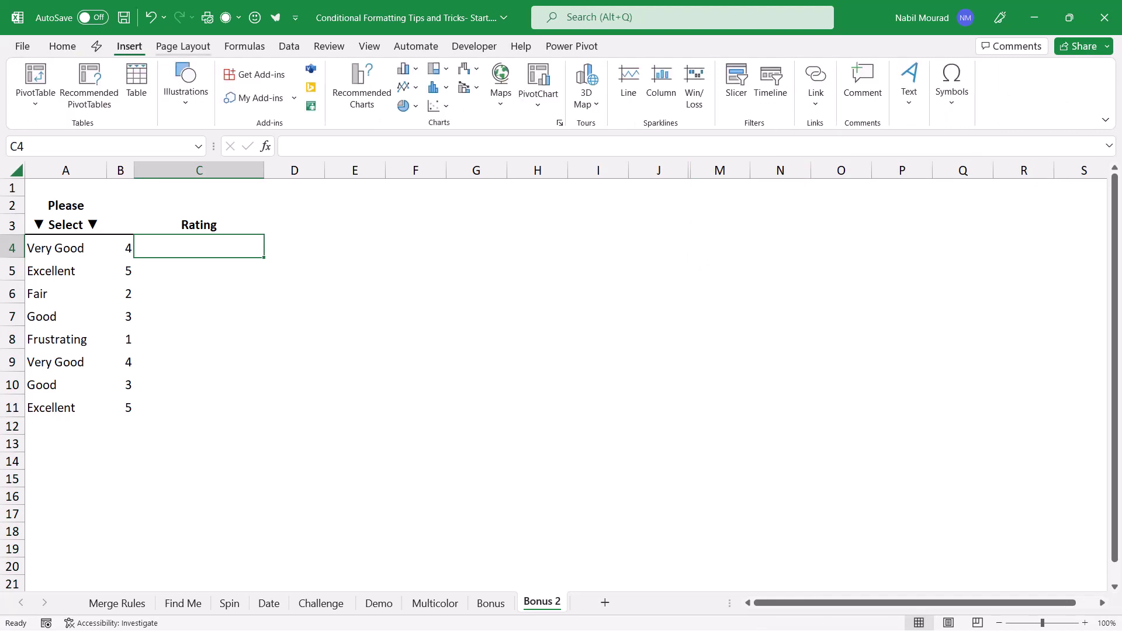
click(951, 82)
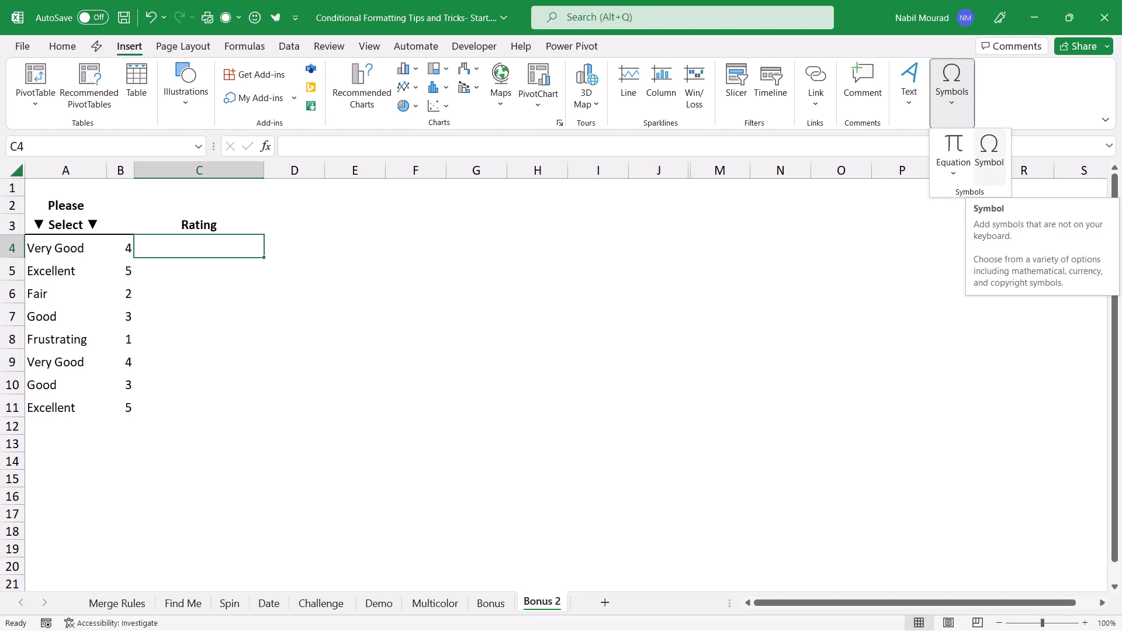
click(989, 153)
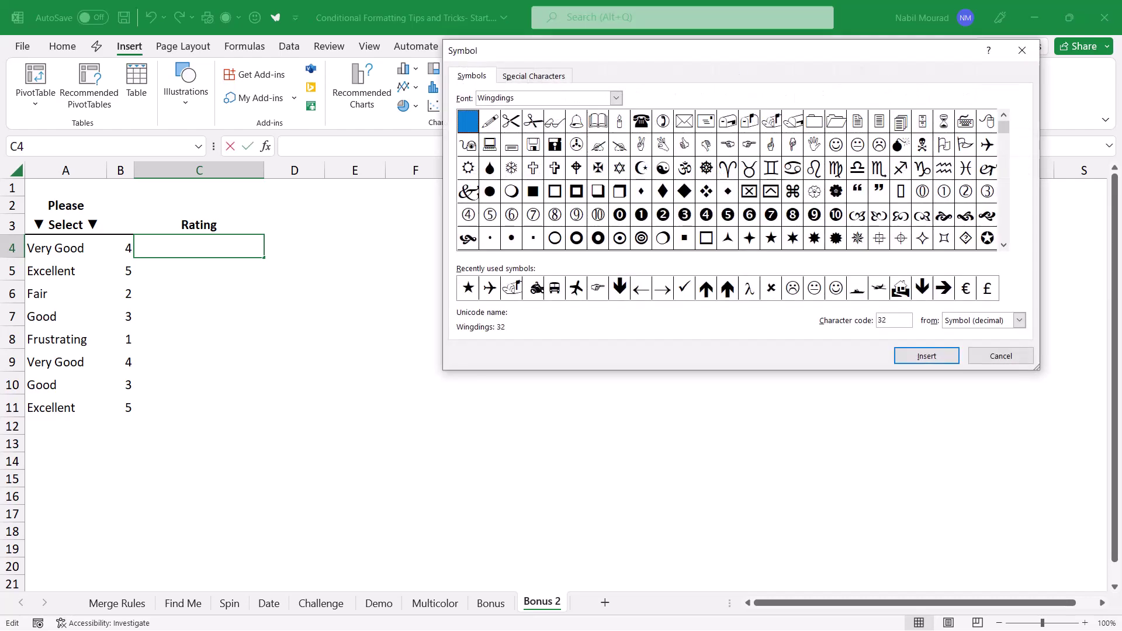
click(468, 288)
click(927, 356)
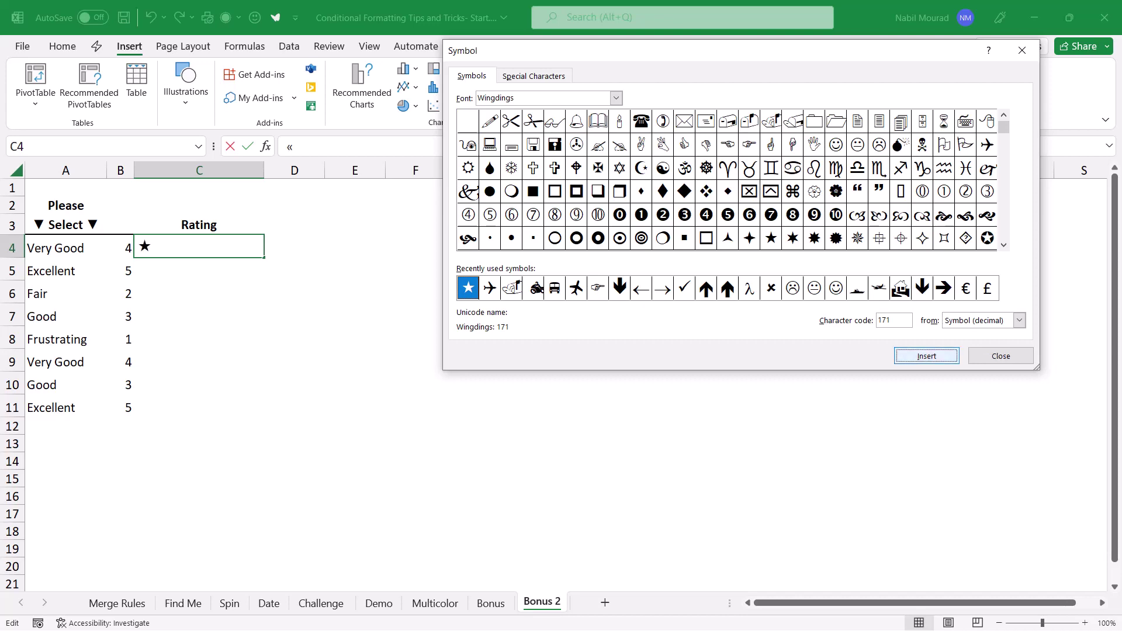
click(1001, 356)
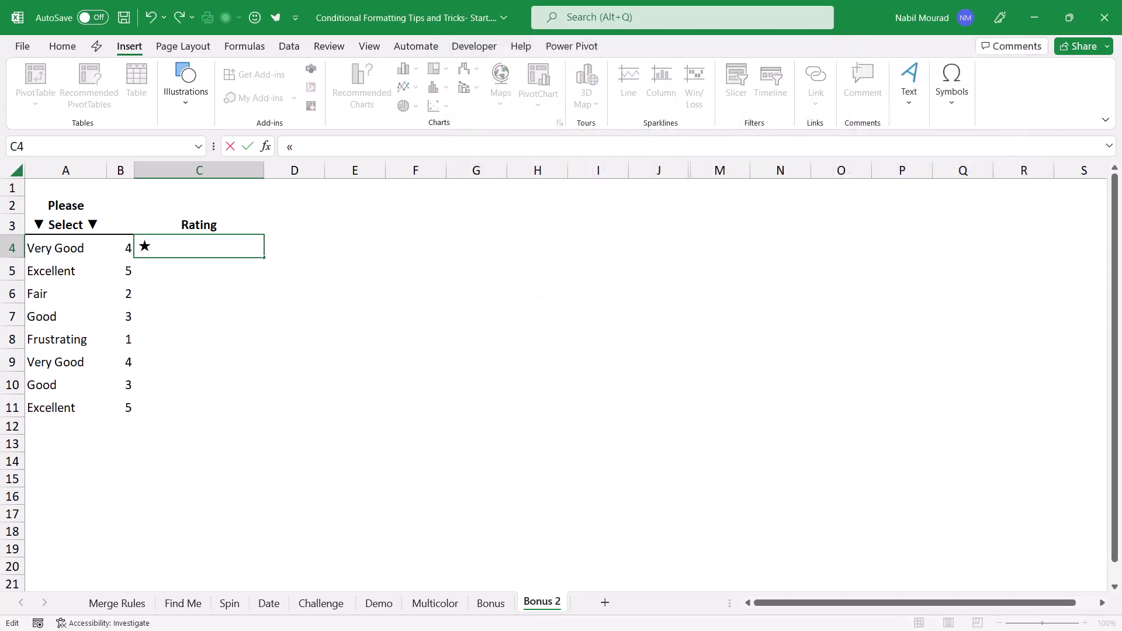
Cut the star character from C4 and reuse it in the formula =REPT("«",B4) there
key(shift+Left)
key(ctrl+x)
text(=rept)
key(Tab)
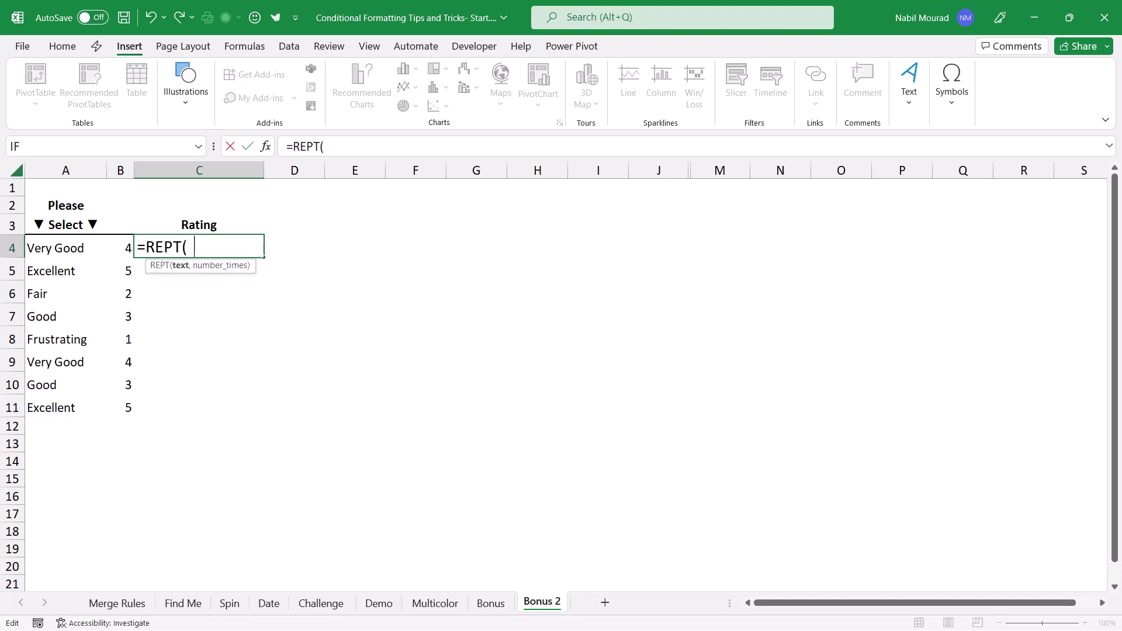
text("«",)
key(Left)
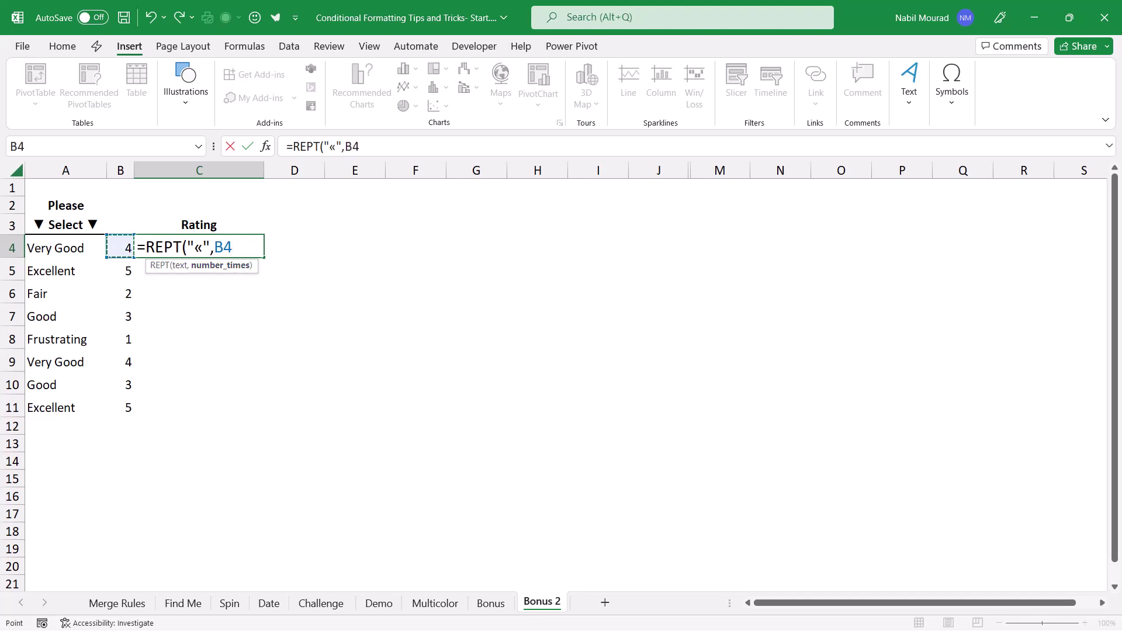
text())
key(Return)
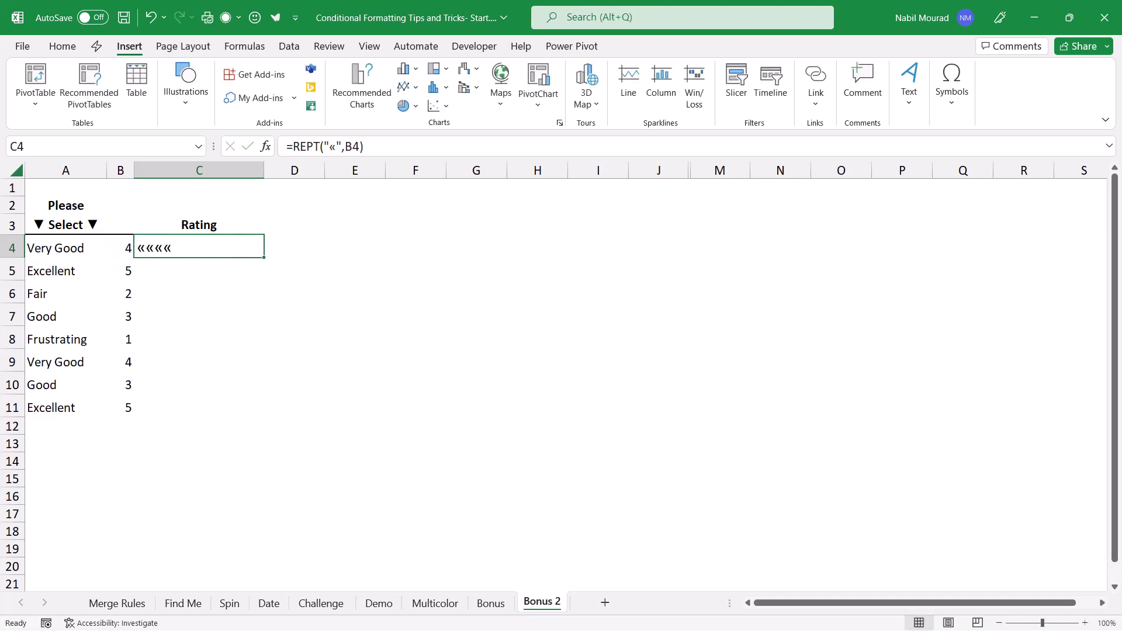
Fill the REPT formula down to C11 and set the rating cells' font to Wingdings
double_click(263, 257)
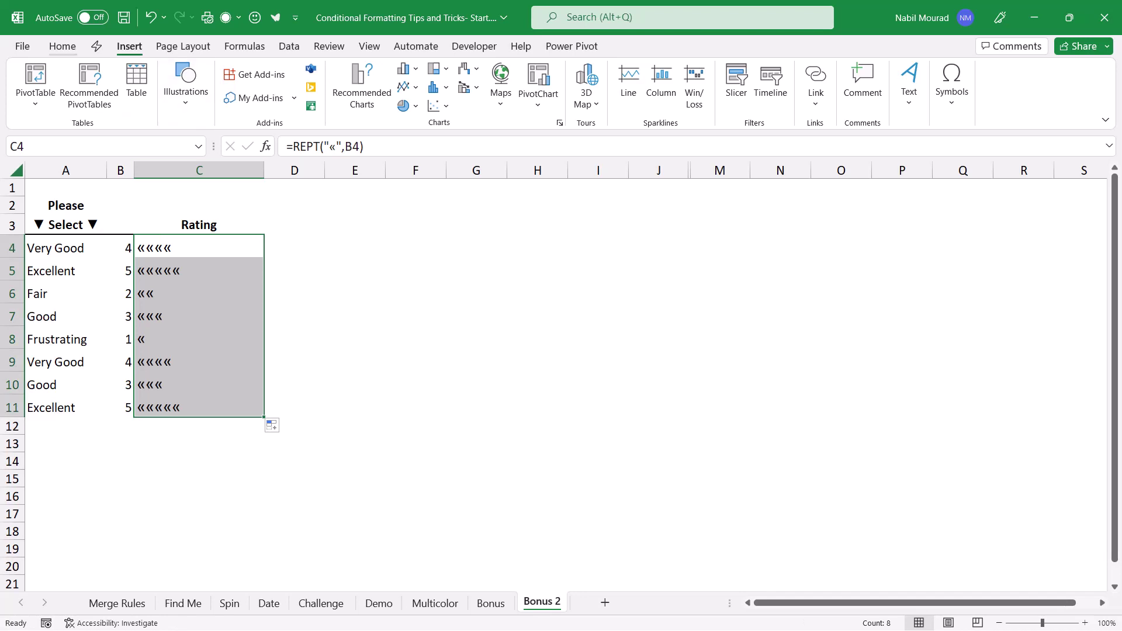
click(63, 46)
click(162, 75)
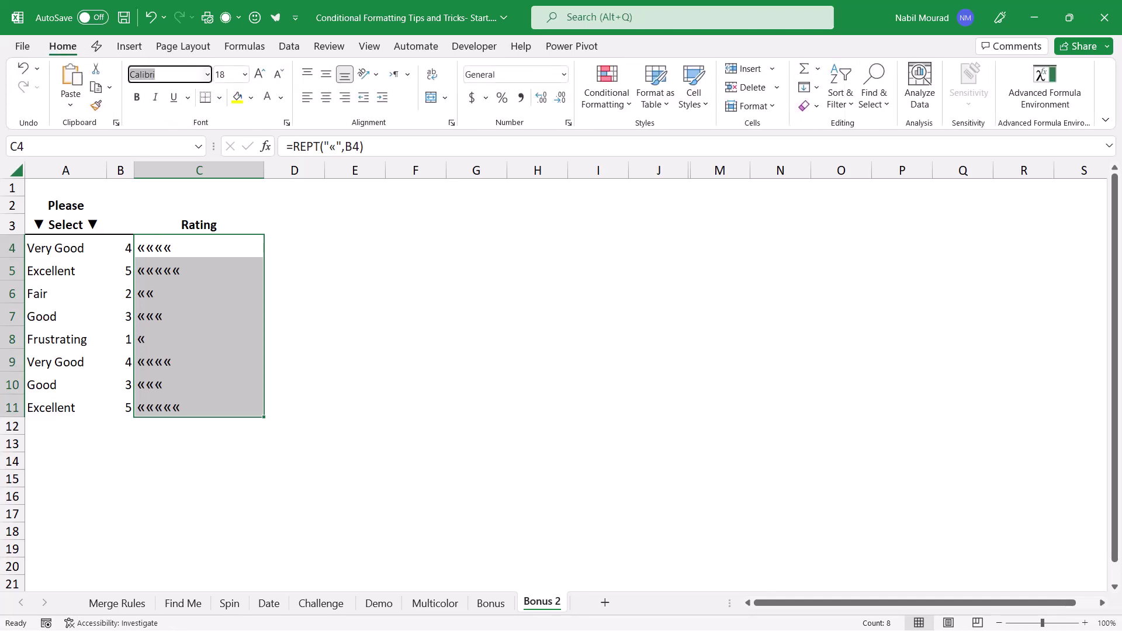
text(Wing)
key(Return)
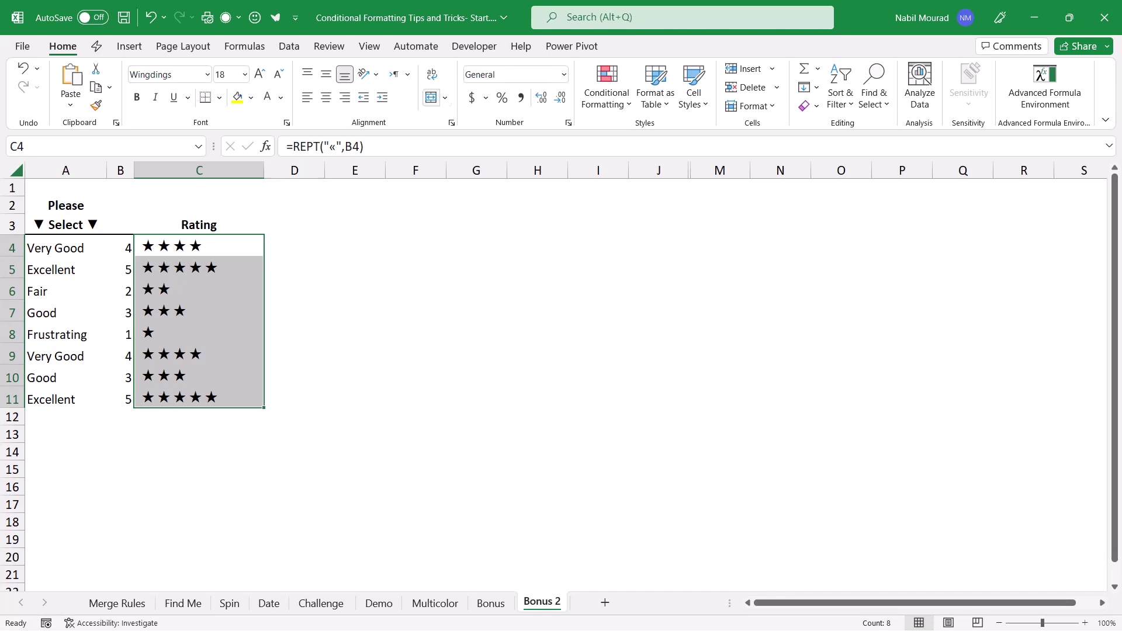
Start a formula-based conditional formatting rule for C4:C11 with the formula =$B4>=4
click(606, 88)
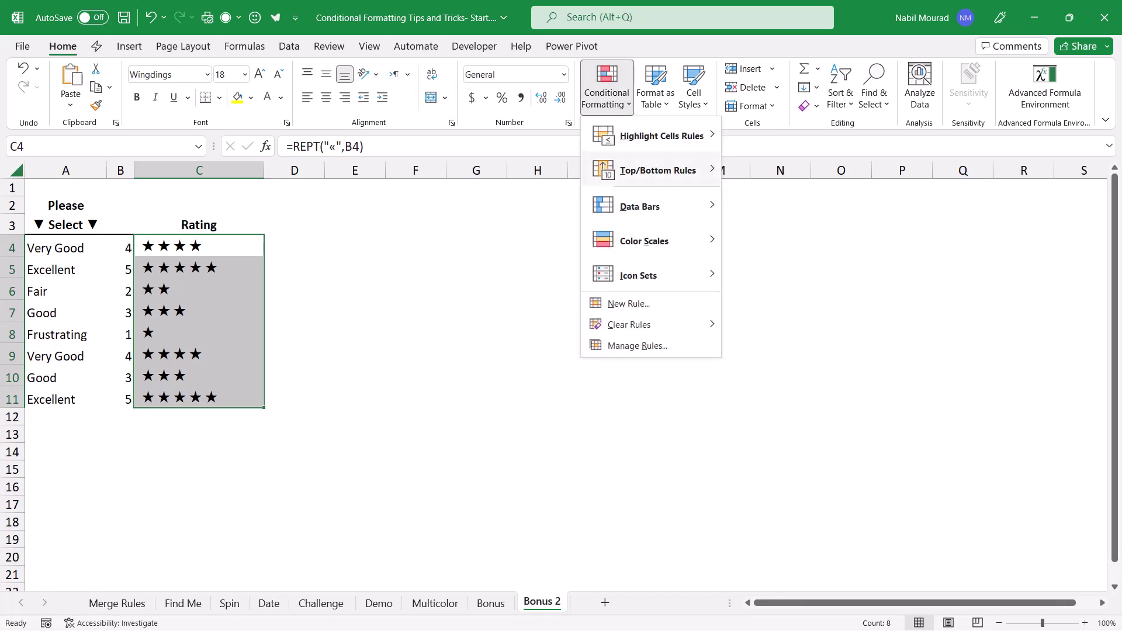
click(628, 304)
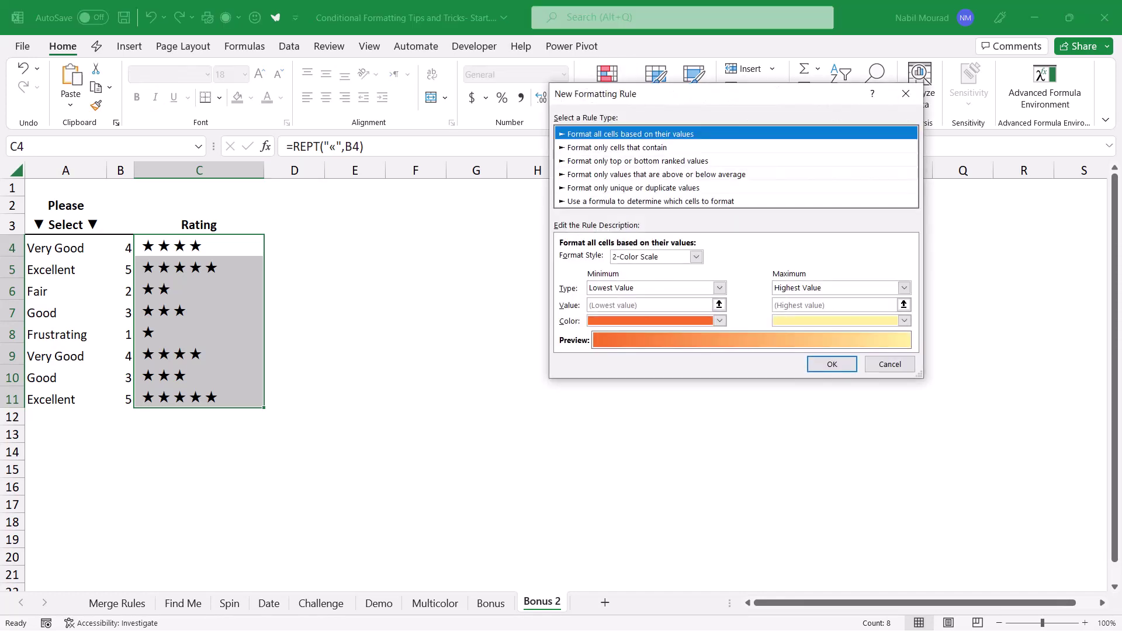
drag(695, 93, 545, 109)
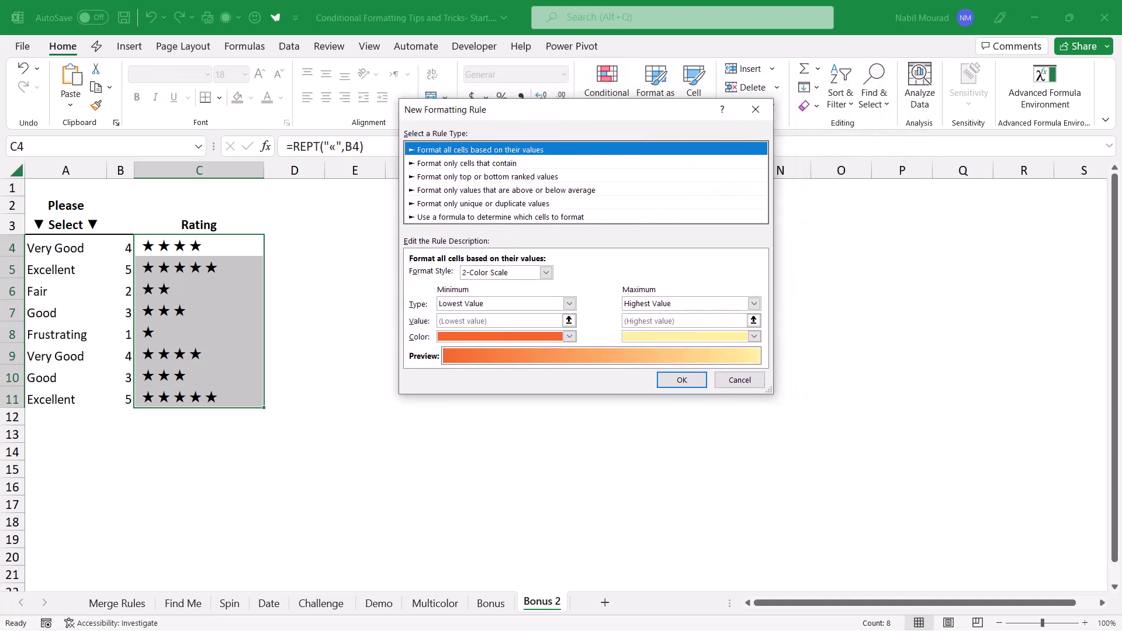
click(500, 217)
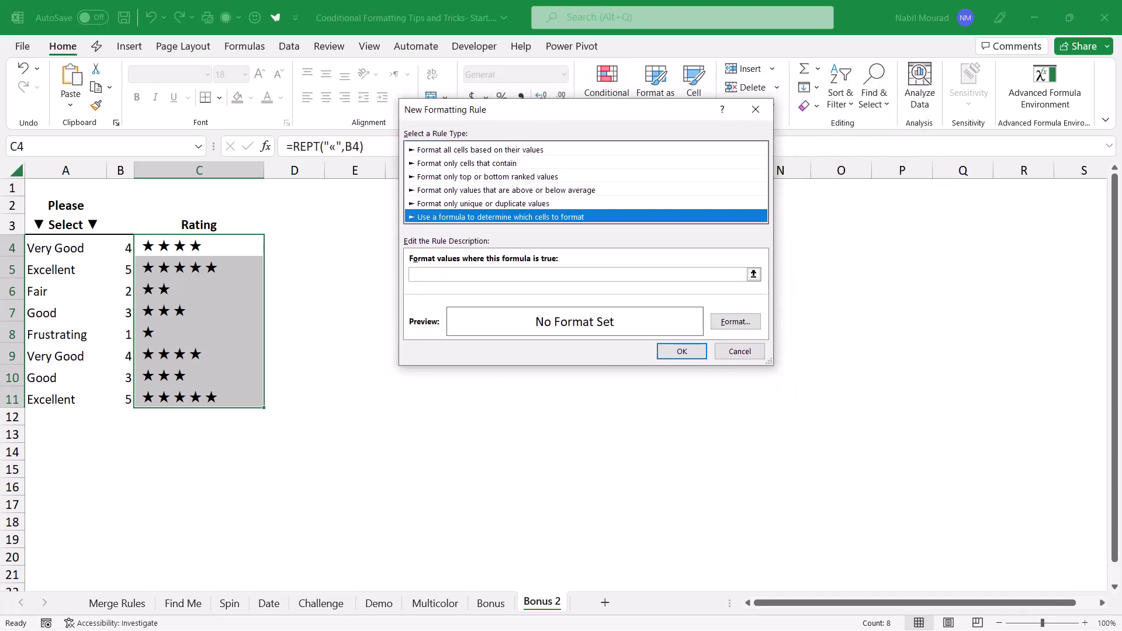
click(504, 274)
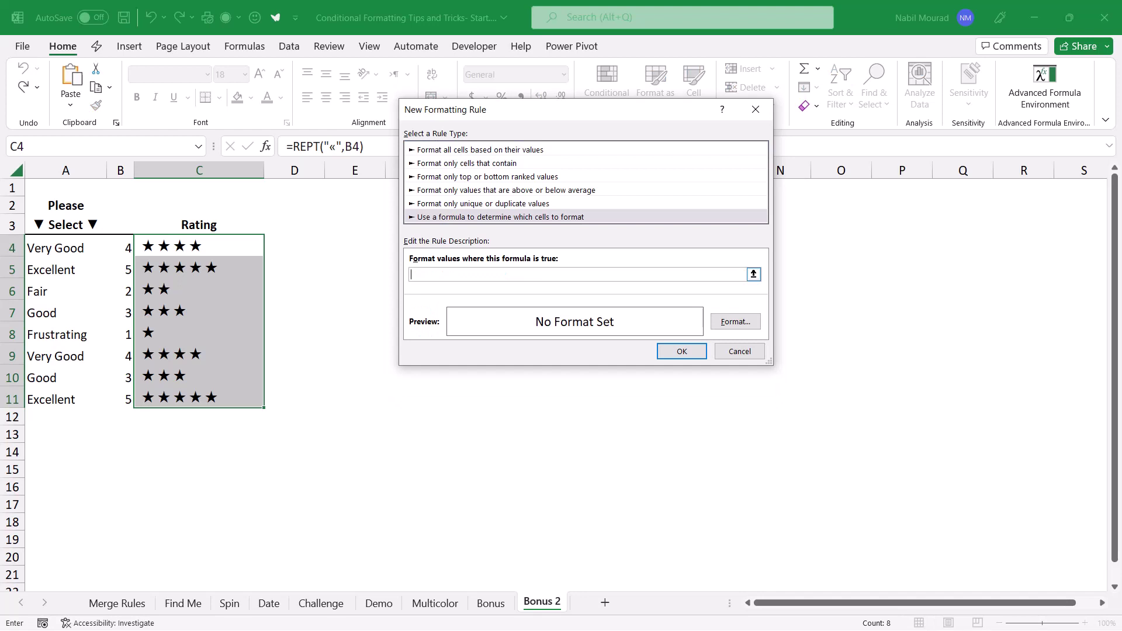
click(120, 247)
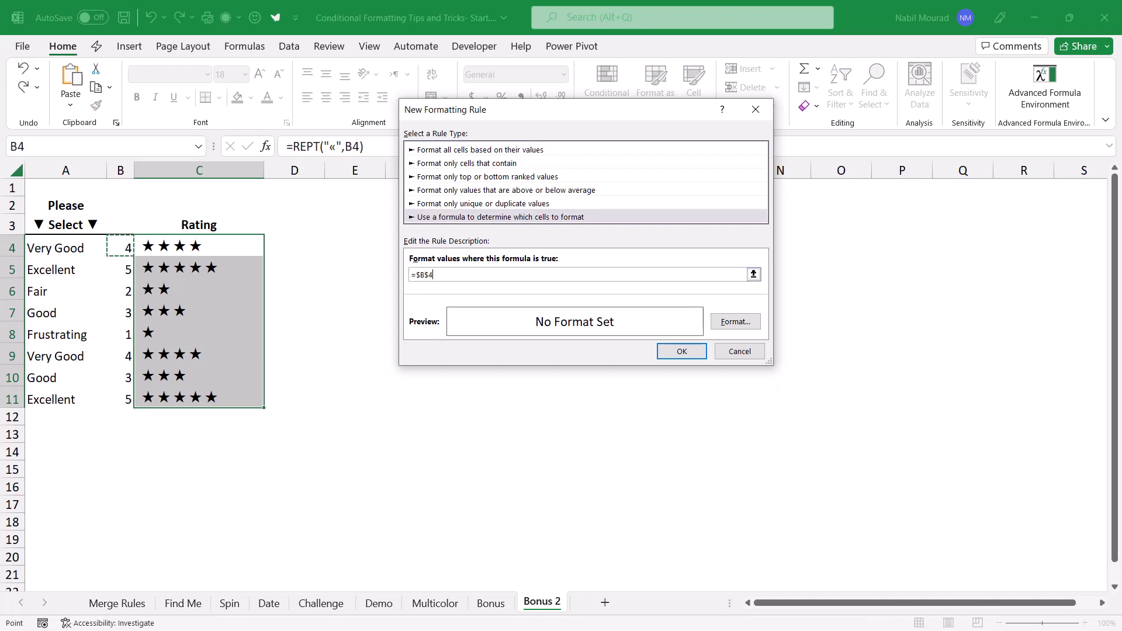
key(F4)
key(F4)
text(>=4)
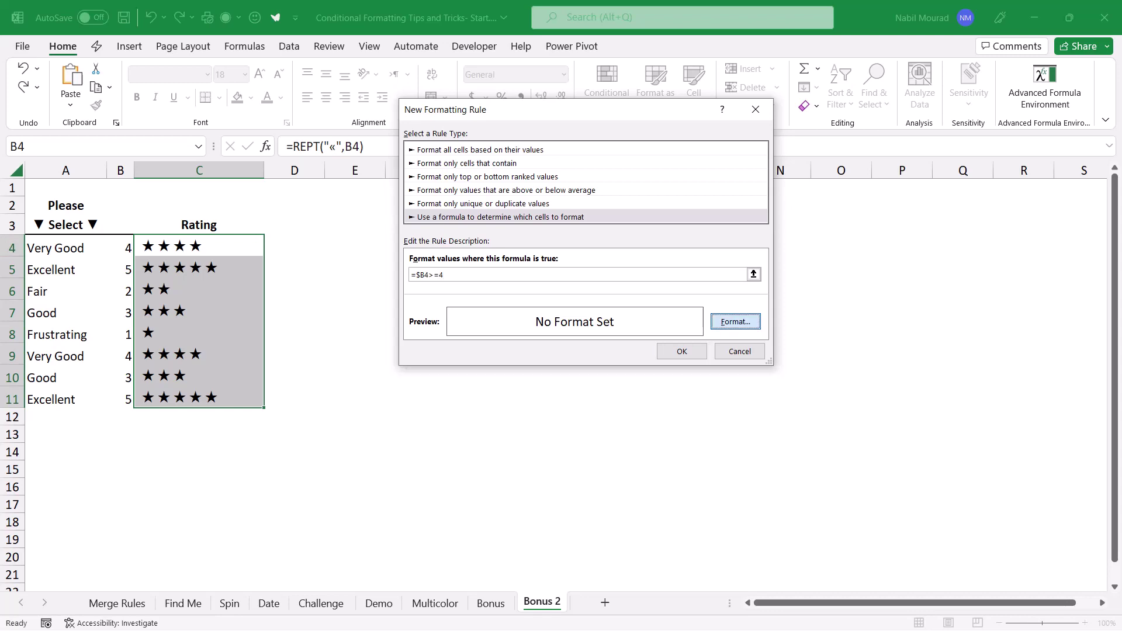
Set the new rule's font colour to standard green and apply the rule to the rating cells
click(735, 322)
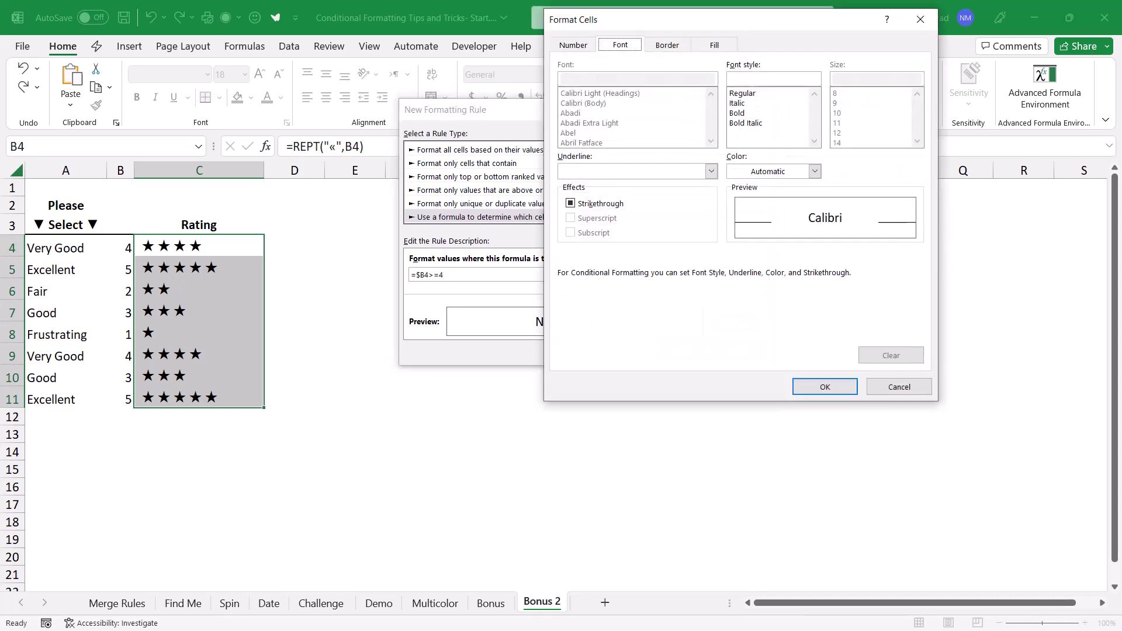
click(815, 171)
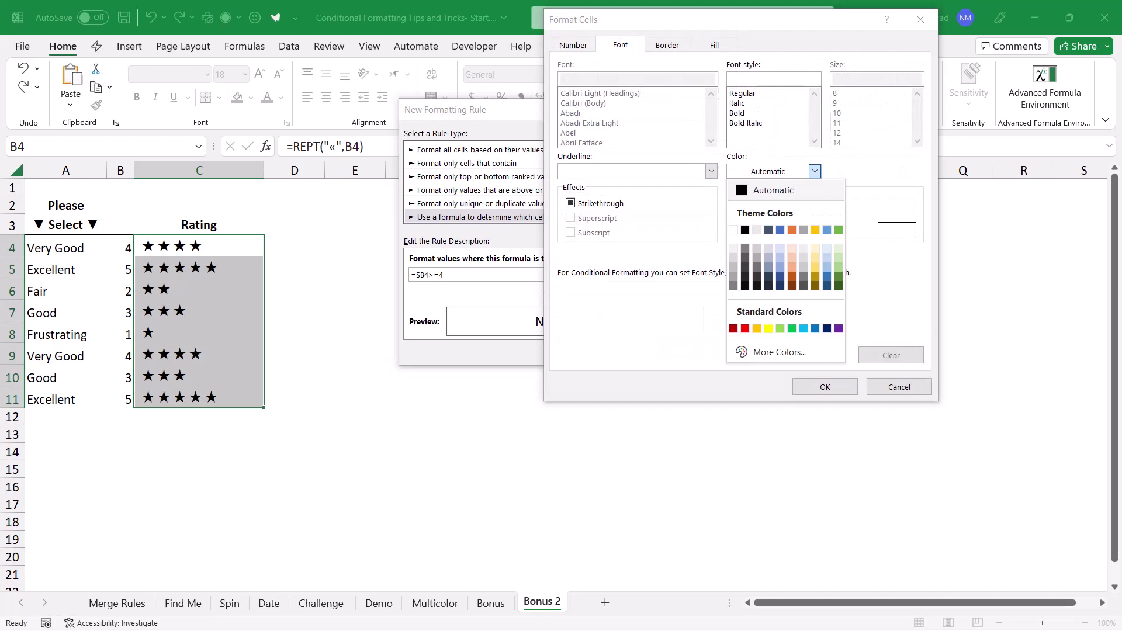
click(792, 329)
click(825, 387)
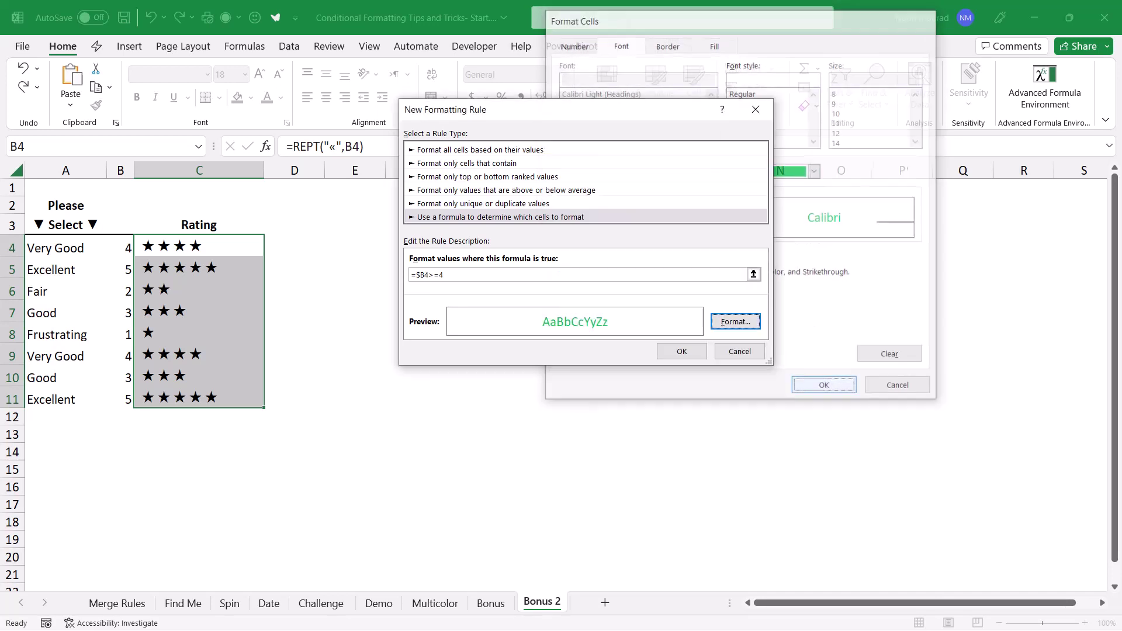
key(Return)
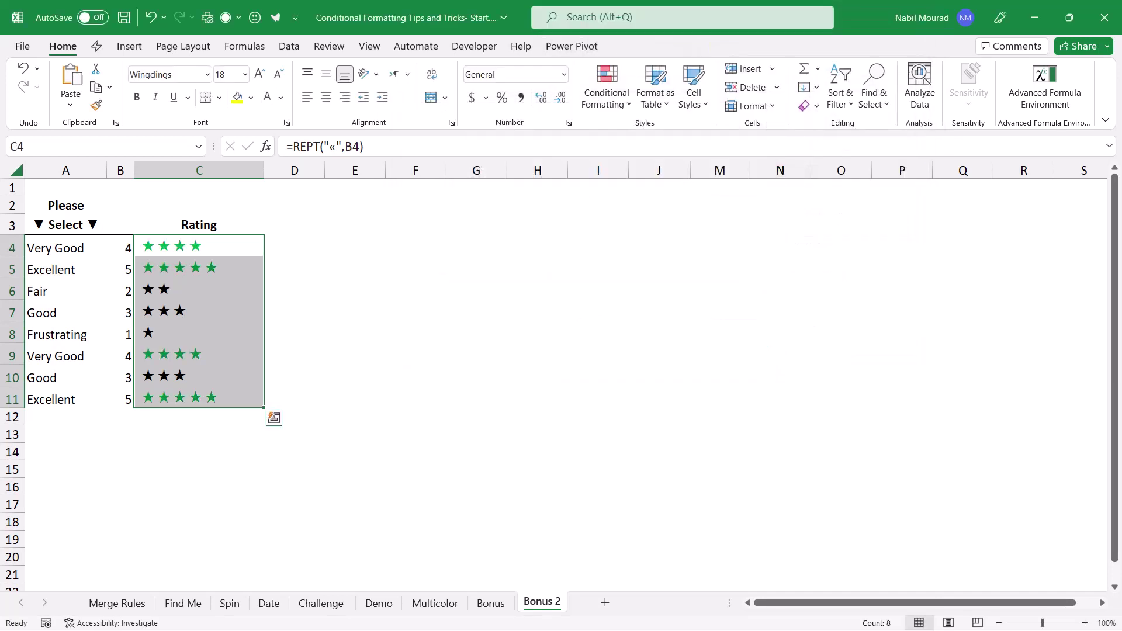
Open the conditional formatting rules for the rating cells and duplicate the =$B4>=4 rule twice
click(607, 87)
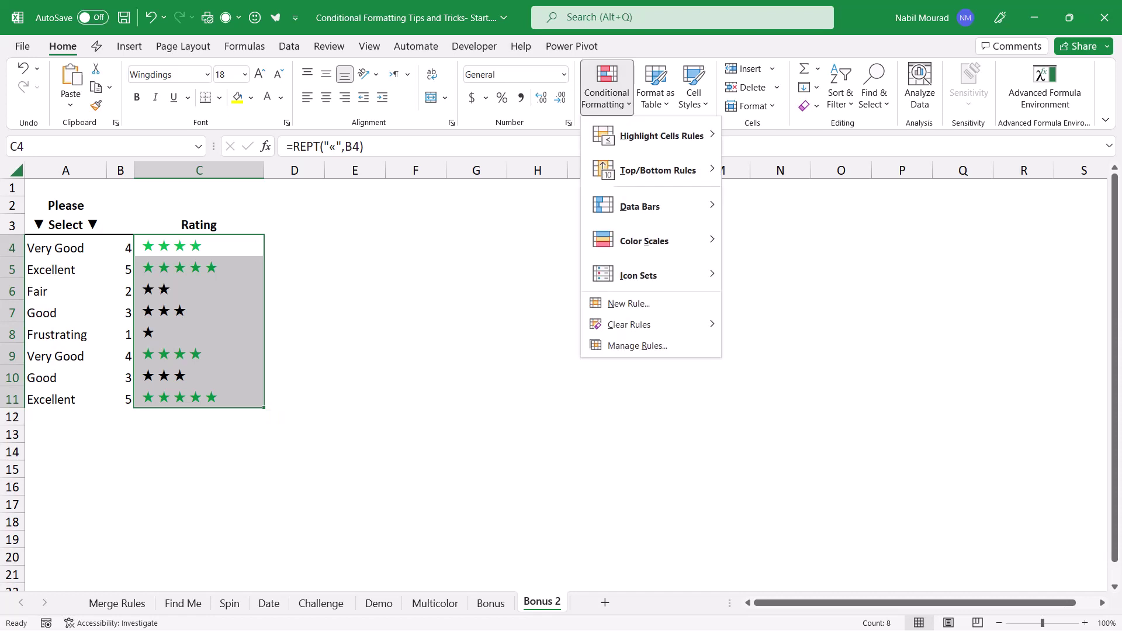
key(Down)
key(Down)
key(Down)
key(Down)
key(Down)
key(Down)
key(Down)
key(Down)
key(Return)
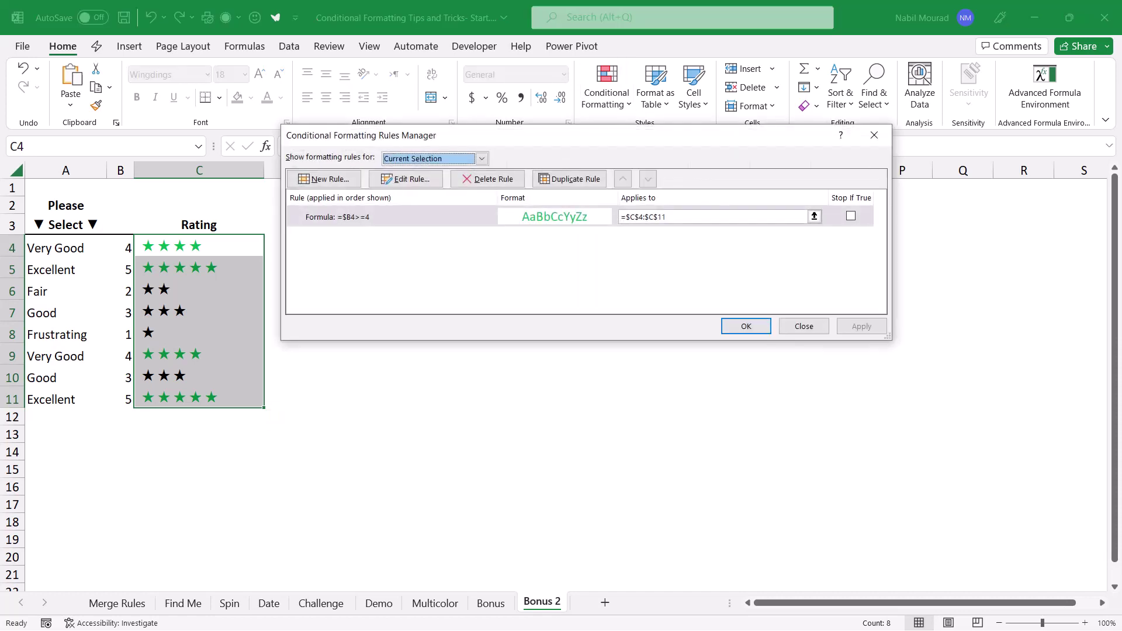
click(374, 217)
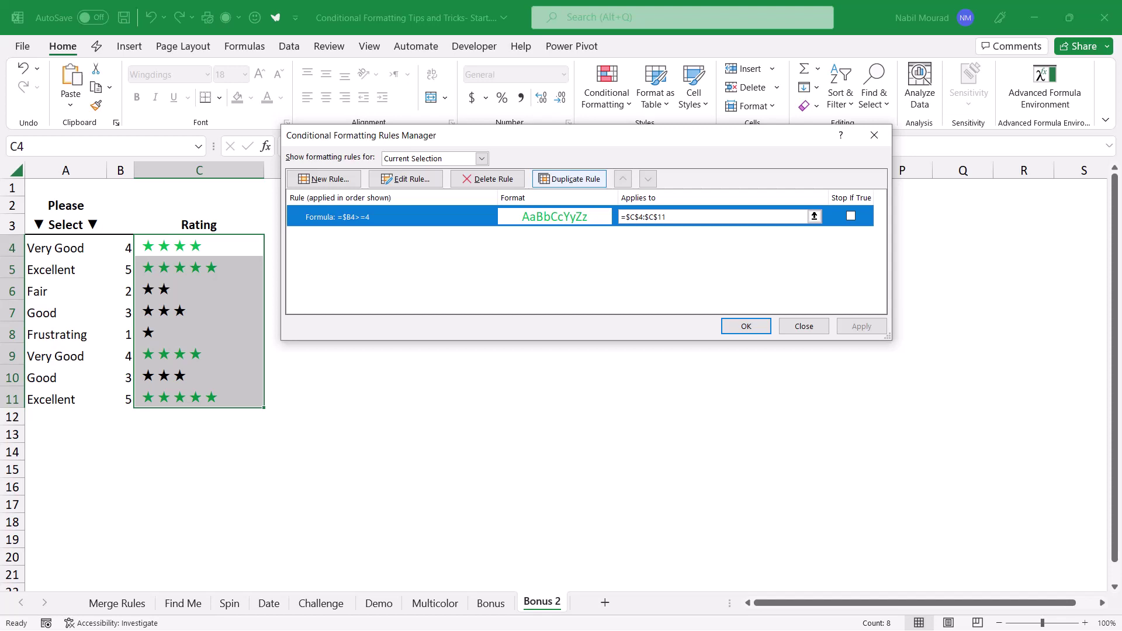
key(Return)
key(Return)
Edit the second of the three rules to use the formula =$B4=3 with a golden-orange font colour
click(409, 239)
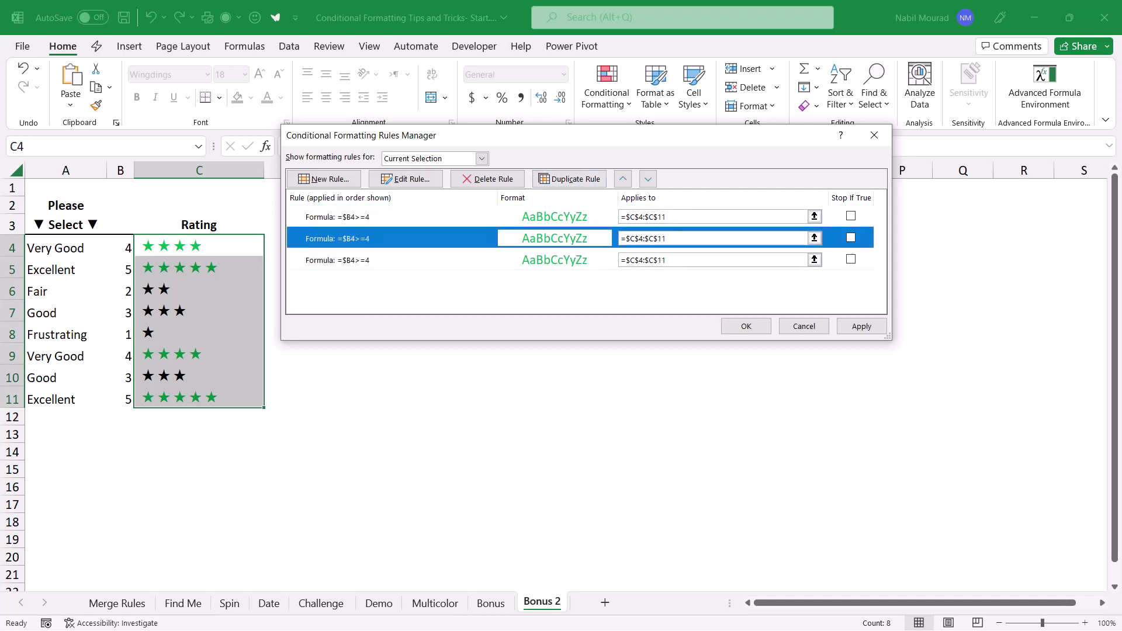
click(406, 179)
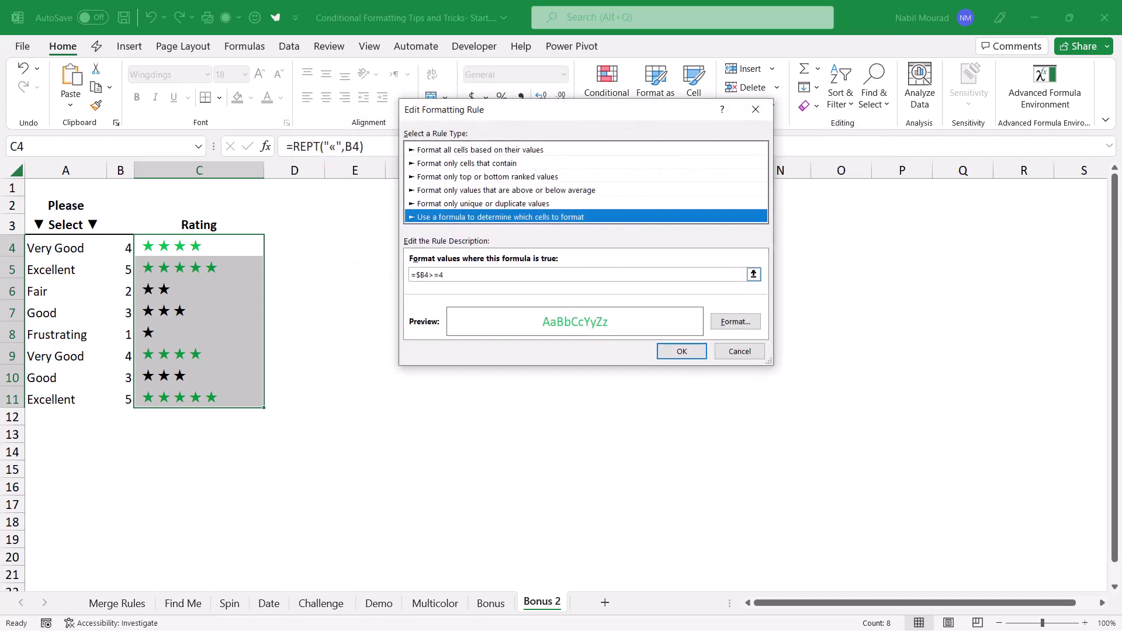
drag(444, 275, 428, 274)
text(=3)
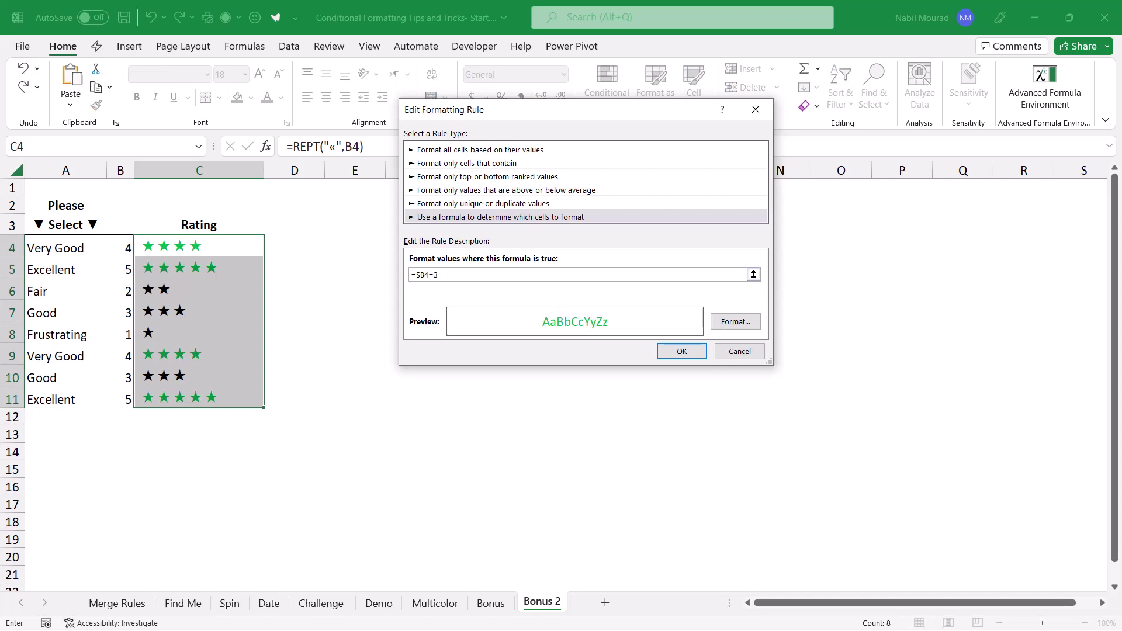
click(735, 322)
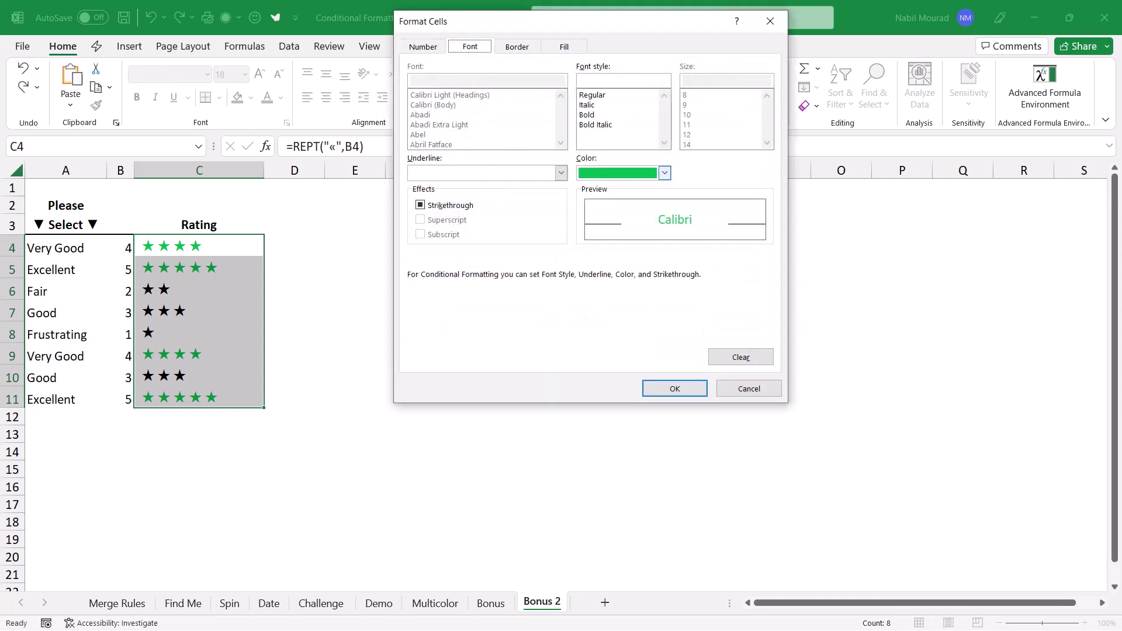
click(664, 173)
click(607, 330)
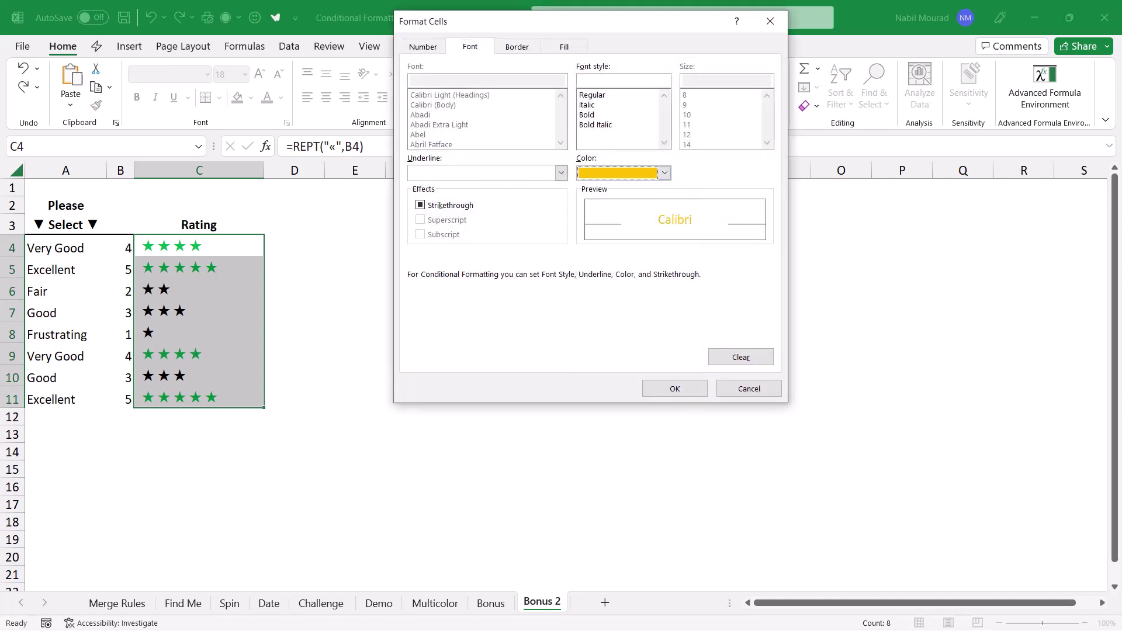
key(Return)
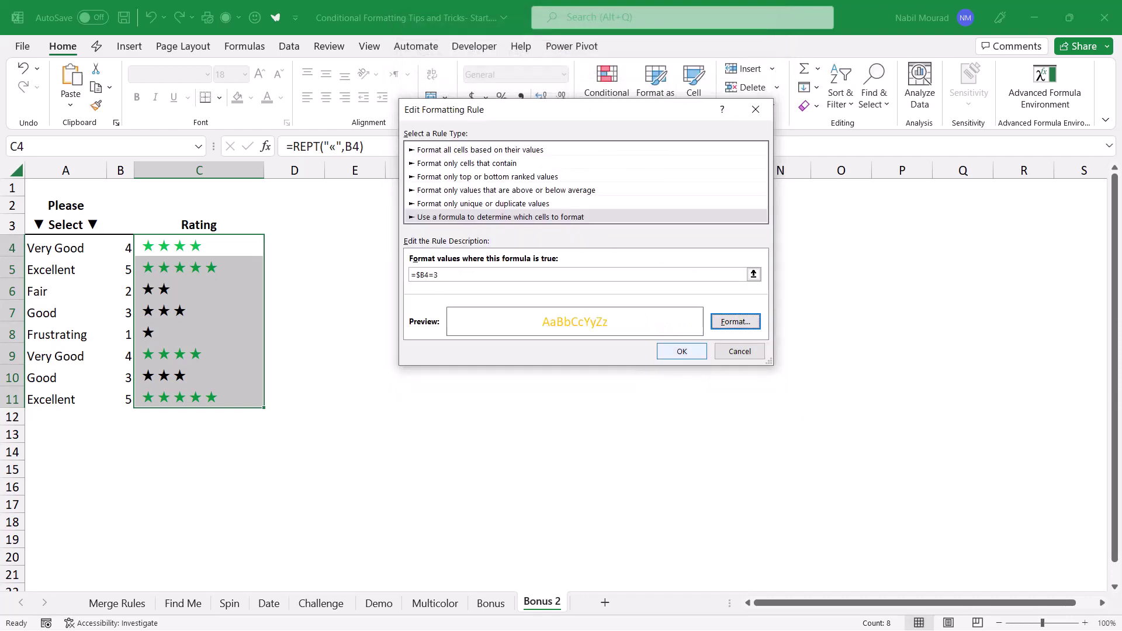
key(Return)
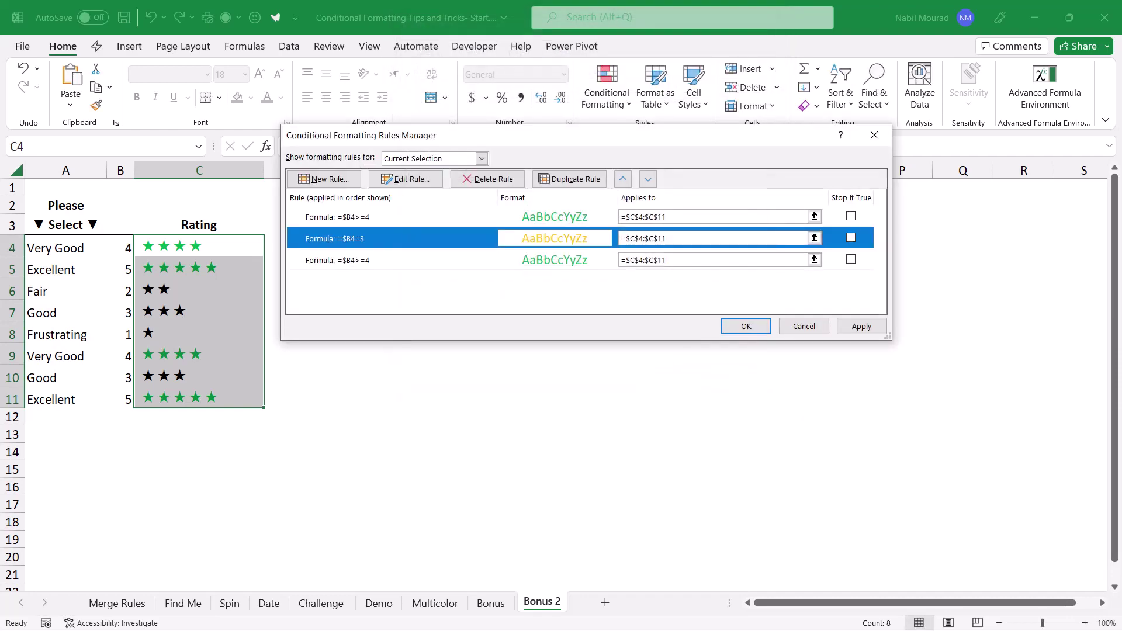
Change the third rule's formula to =$B4<=2
click(405, 260)
click(405, 178)
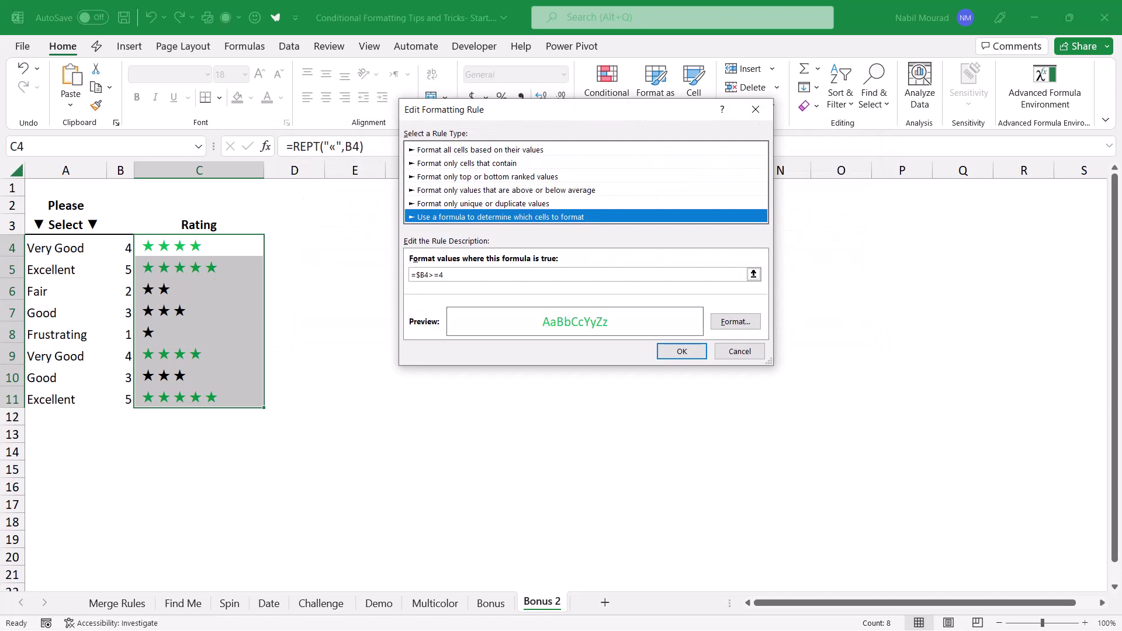
click(453, 274)
key(BackSpace)
key(BackSpace)
key(BackSpace)
text(<=)
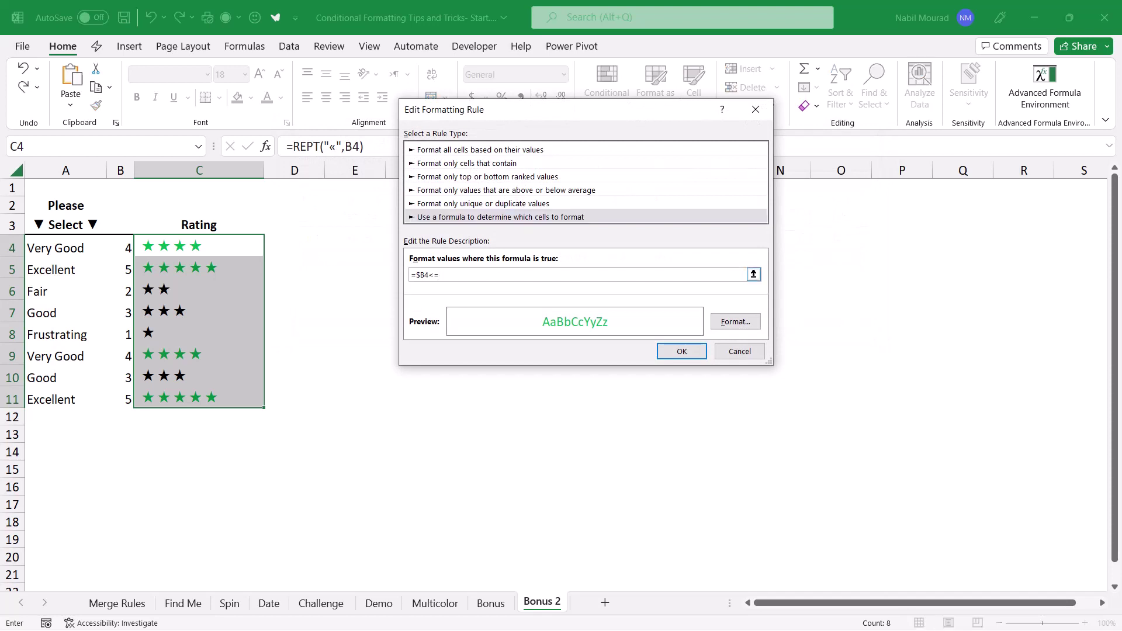
text(2)
Give the third rule a red font colour and apply all the rules to the star ratings
click(735, 321)
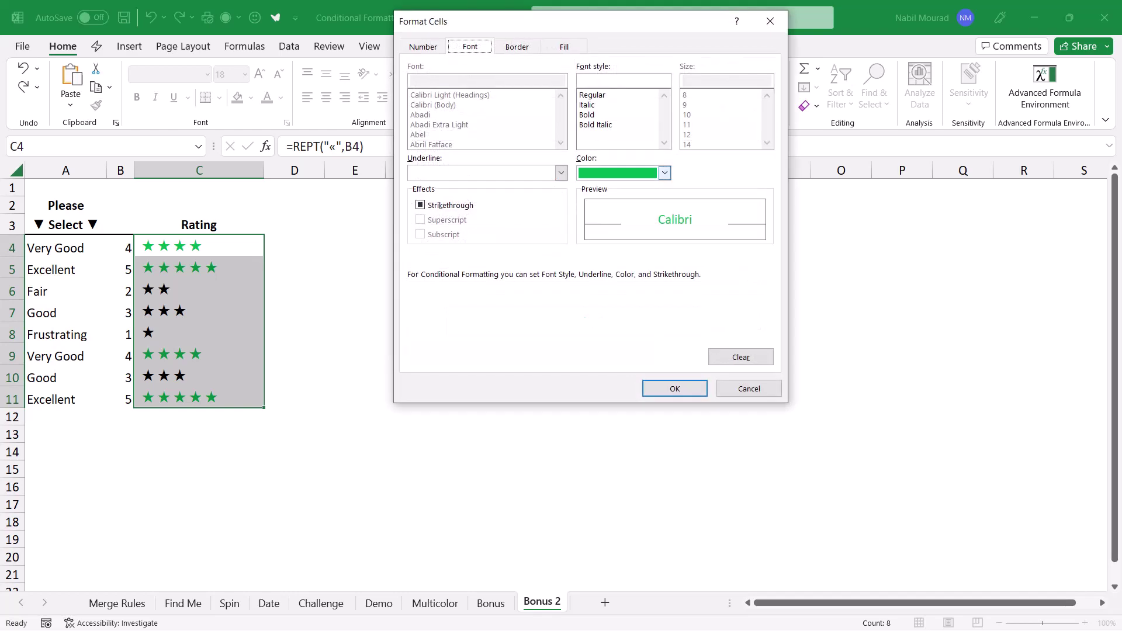
click(664, 173)
click(594, 329)
click(674, 389)
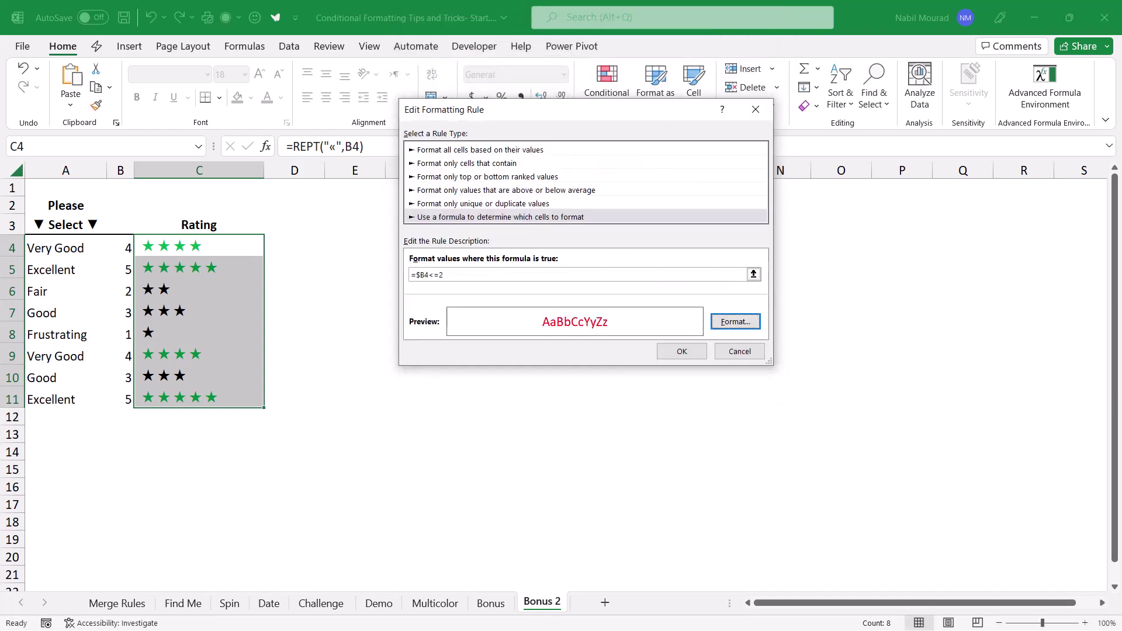
click(682, 351)
key(Return)
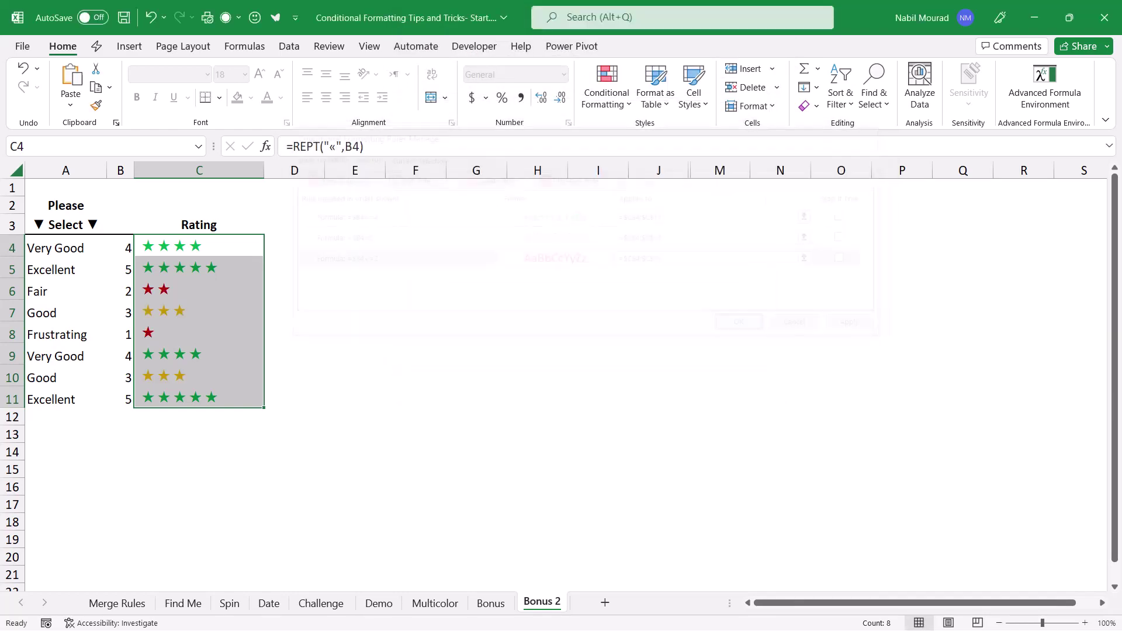
click(294, 311)
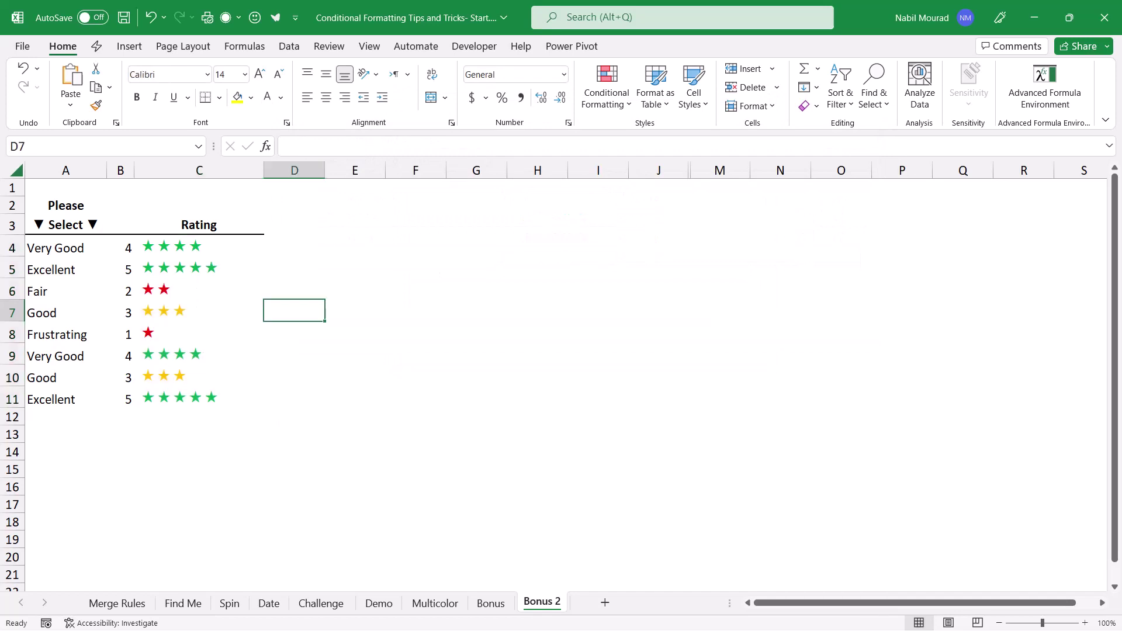
Hide column B containing the numeric ratings
click(120, 170)
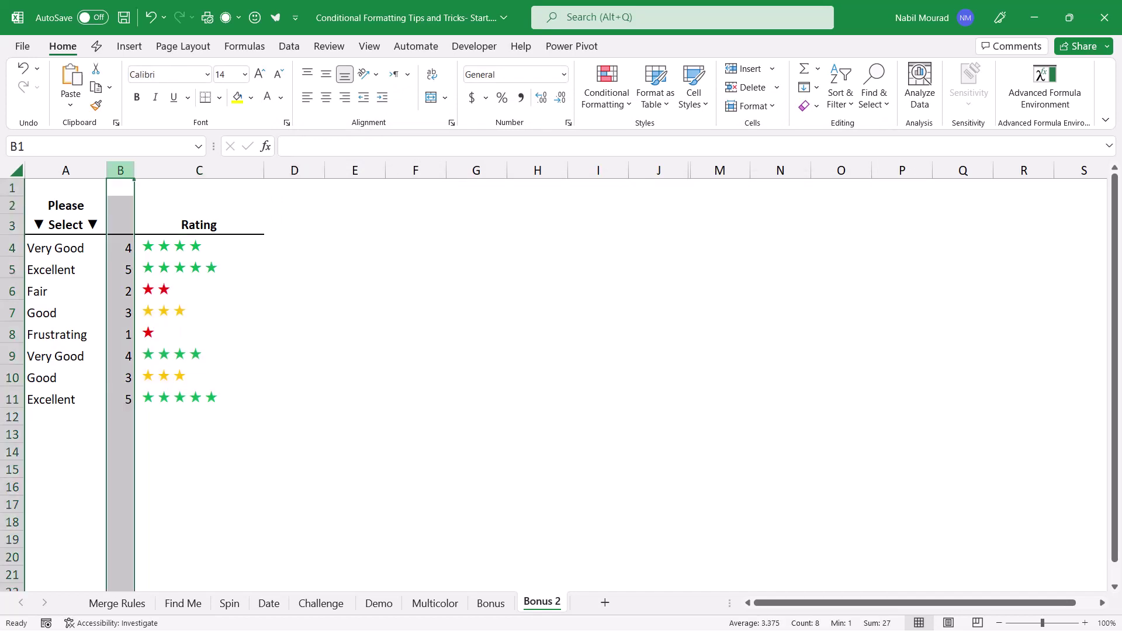
right_click(121, 170)
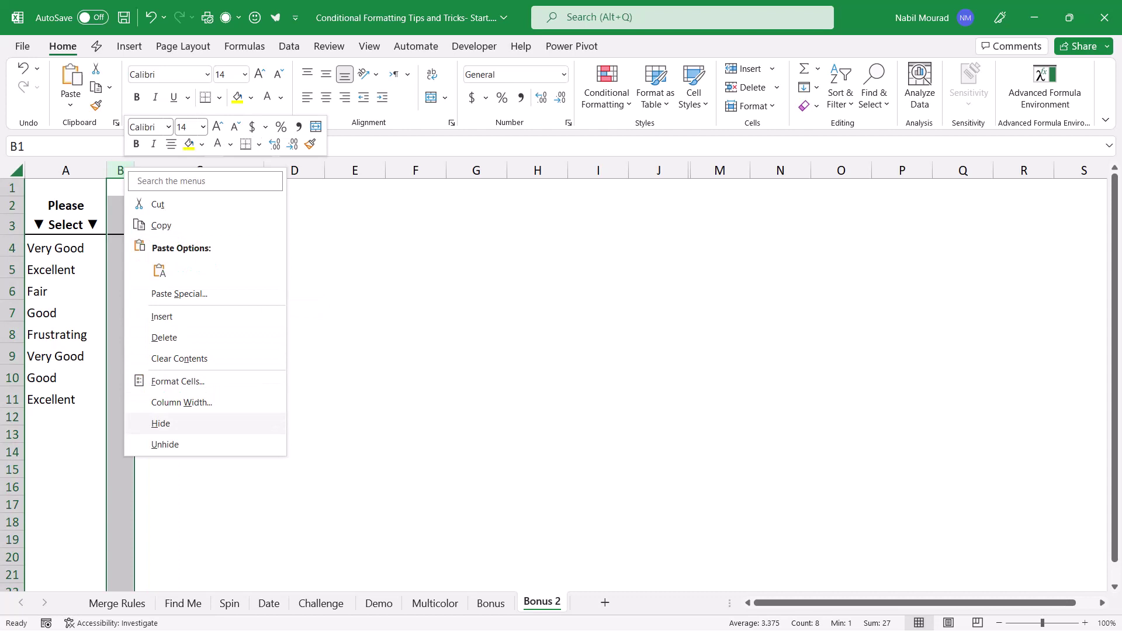
click(160, 423)
Choose Excellent as the selection in cell A6 to test the star rating
click(71, 291)
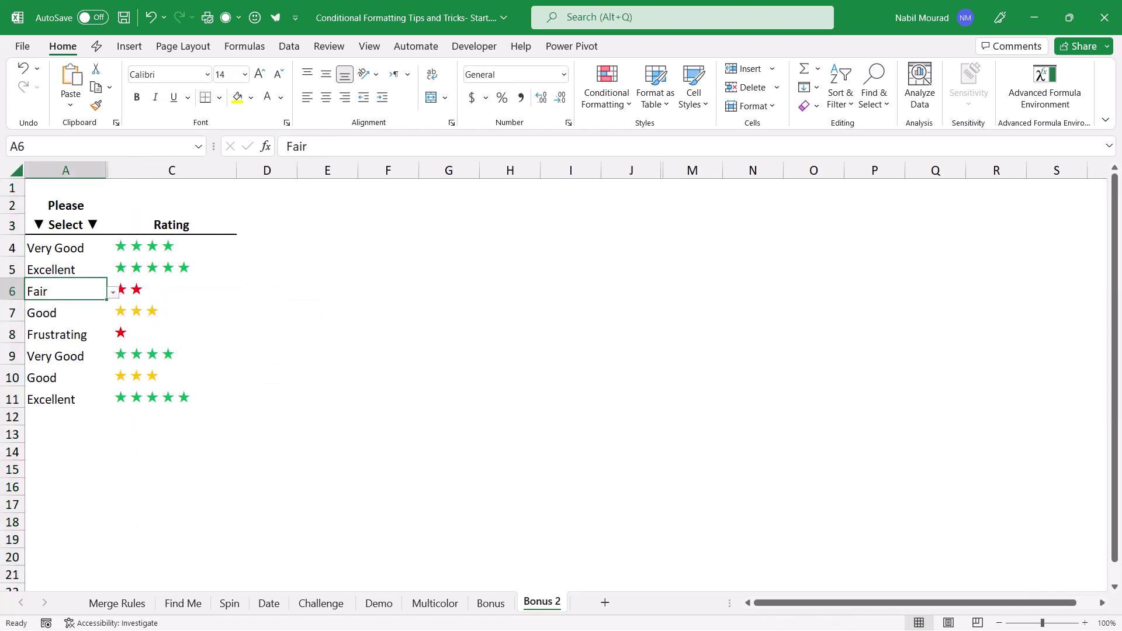
key(alt+Down)
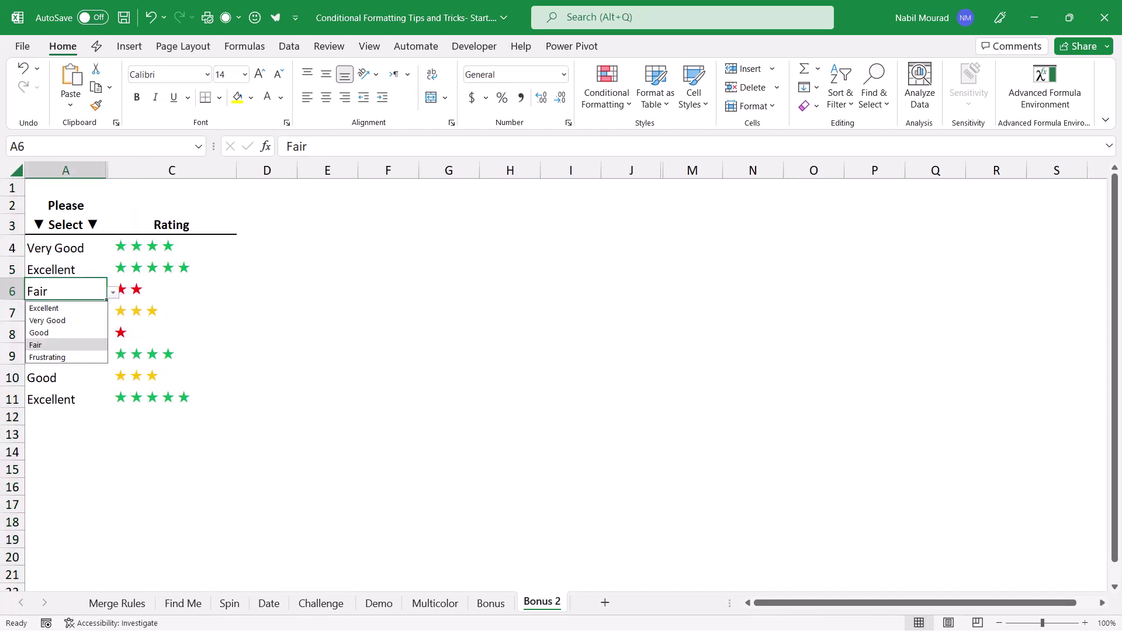
key(Up)
key(Up)
key(Up)
key(Return)
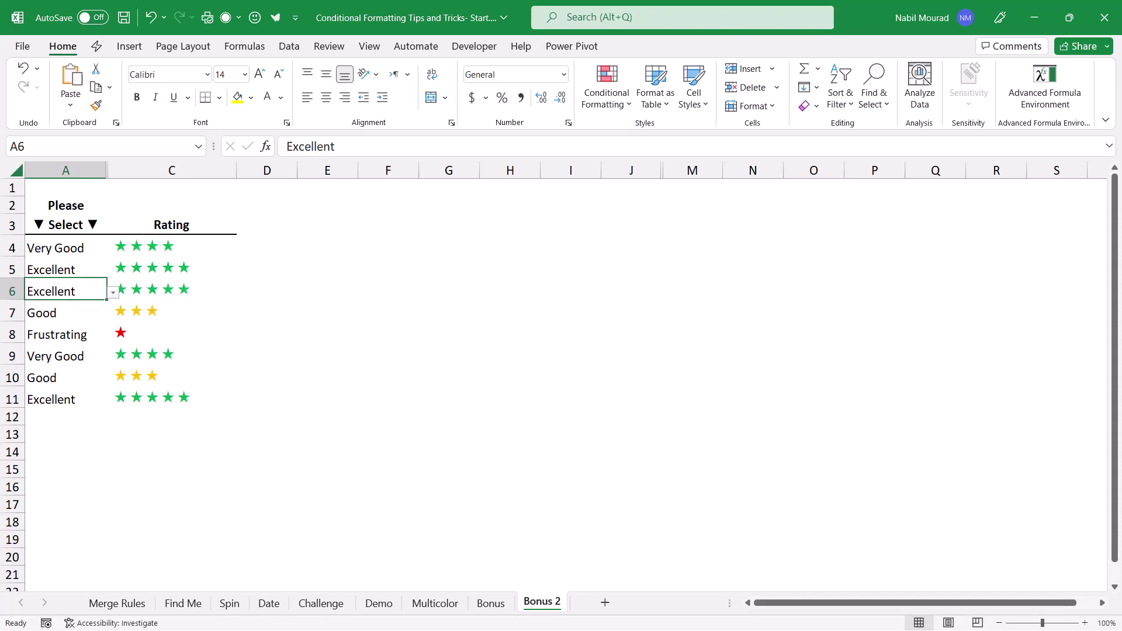
Switch the selection in cell A6 to Fair
key(alt+Down)
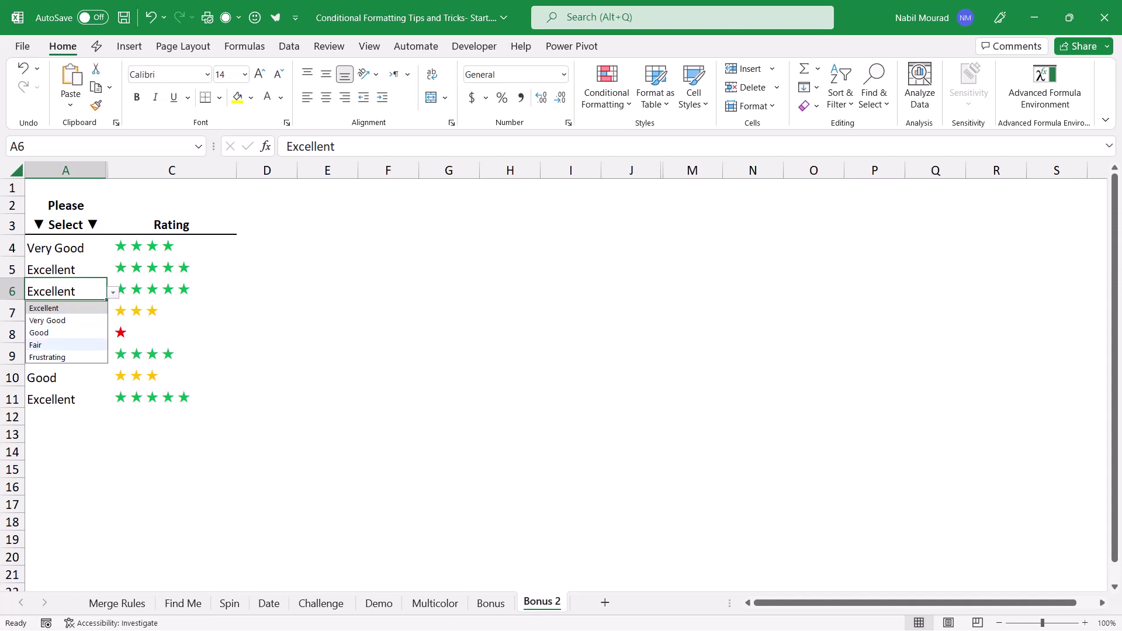
key(Down)
key(Down)
key(Down)
key(Return)
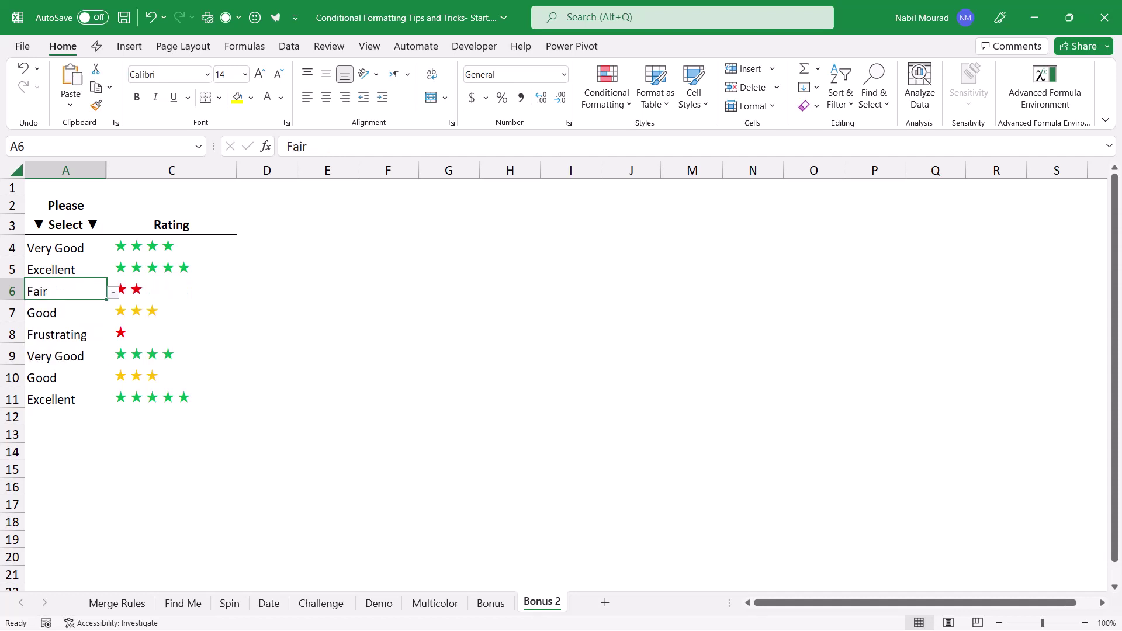
Choose Frustrating as the selection in cell A6 and leave the cell
key(alt+Down)
key(Down)
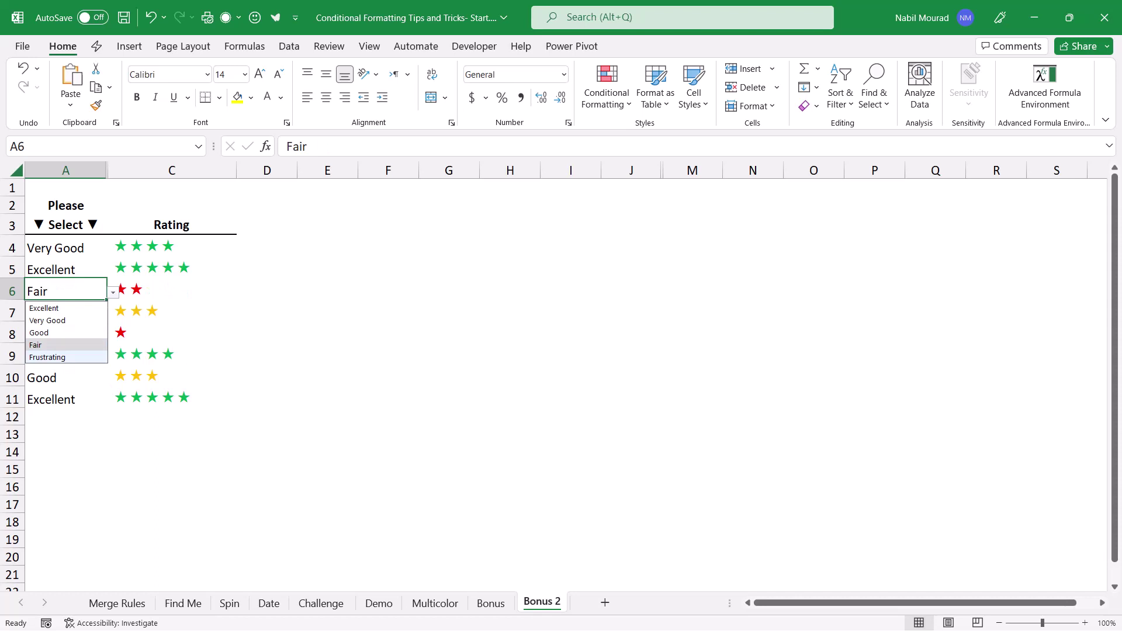
key(Return)
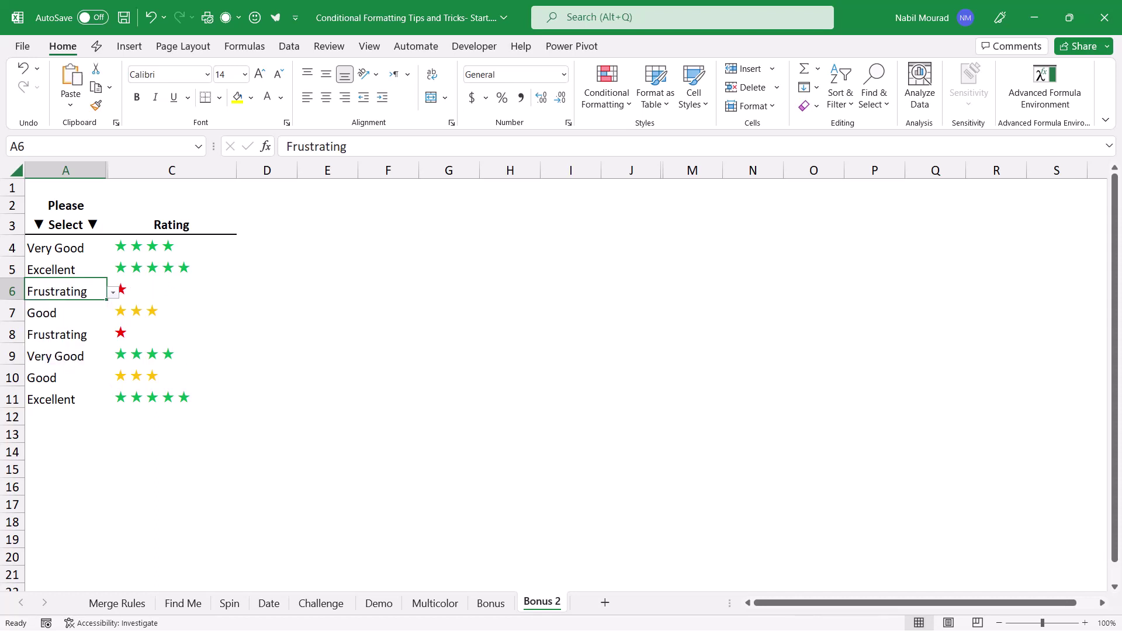
click(449, 331)
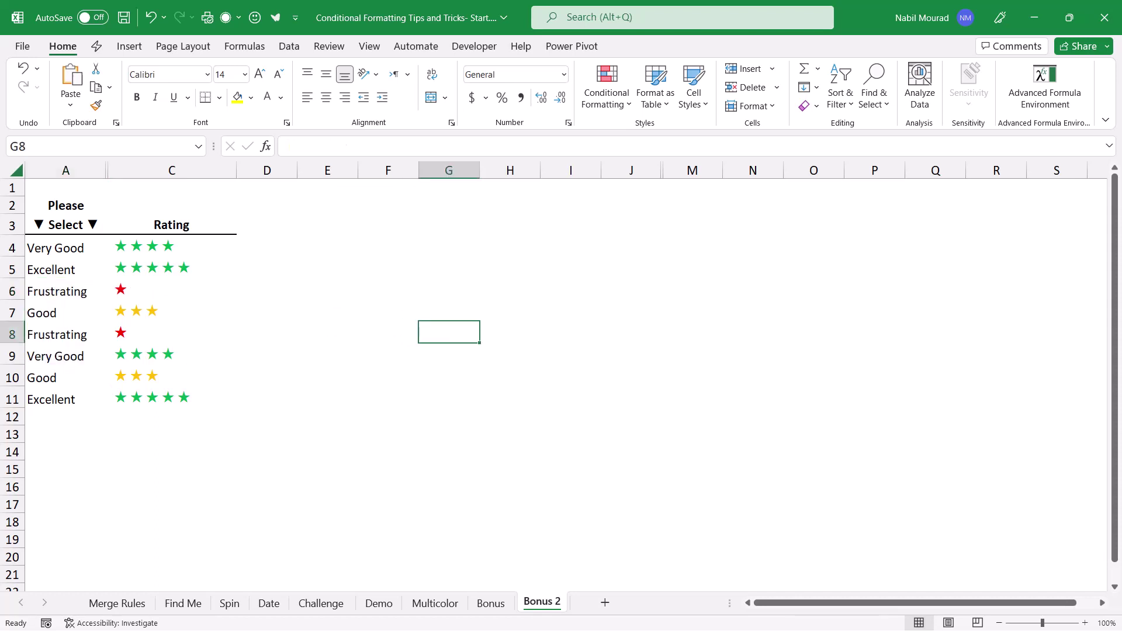